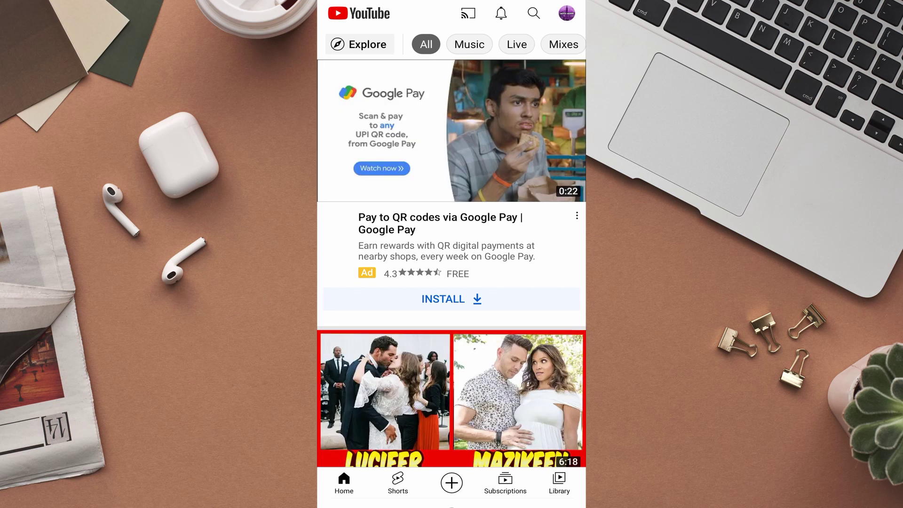
- Go to your own Crypto Insider channel and browse its NFT Designing Tutorials playlist
{"action": "left_click", "coordinate": [566, 13]}
{"action": "left_click", "coordinate": [426, 107]}
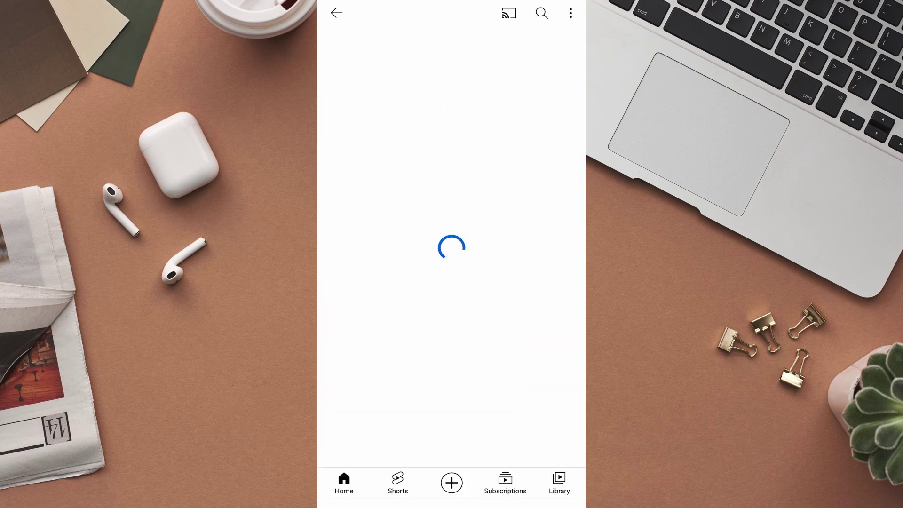
{"action": "scroll", "coordinate": [451, 263], "scroll_direction": "down", "scroll_amount": 10}
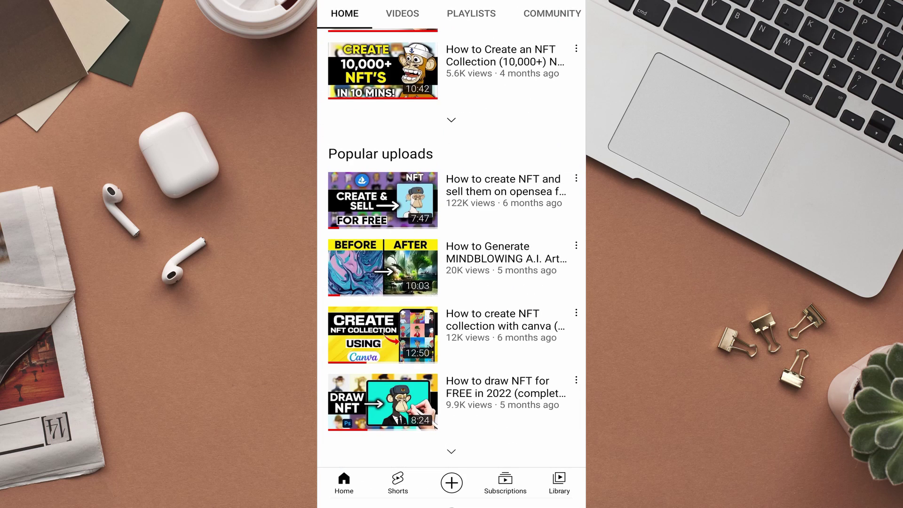
{"action": "left_click", "coordinate": [471, 13]}
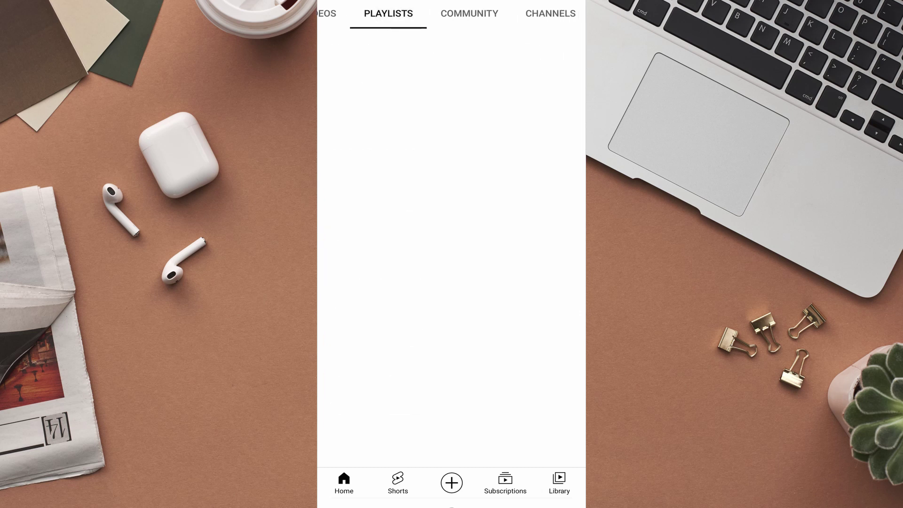
{"action": "left_click", "coordinate": [480, 244]}
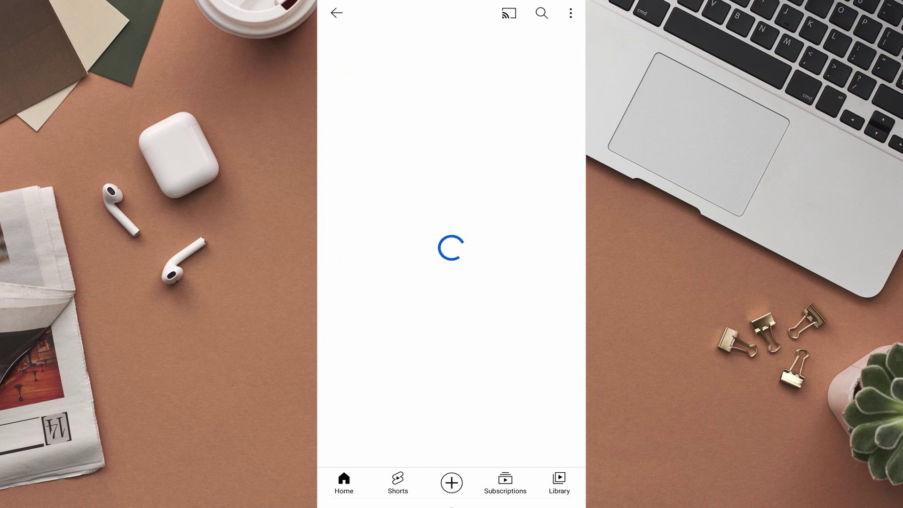
{"action": "scroll", "coordinate": [487, 219], "scroll_direction": "down", "scroll_amount": 2}
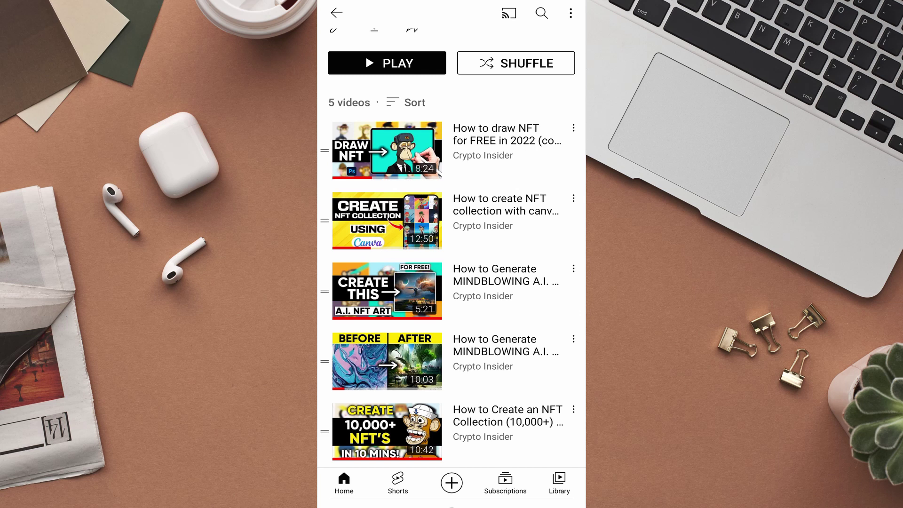
{"action": "scroll", "coordinate": [454, 202], "scroll_direction": "up", "scroll_amount": 3}
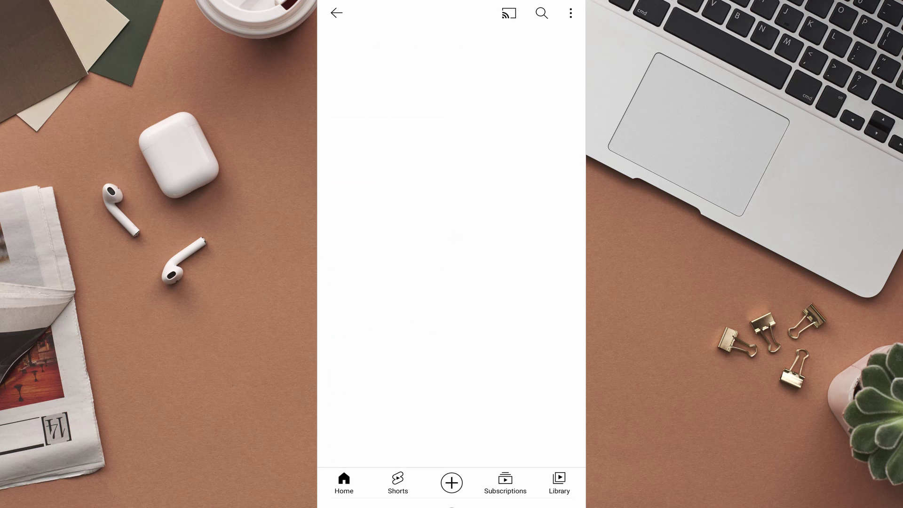
{"action": "key", "text": "Escape"}
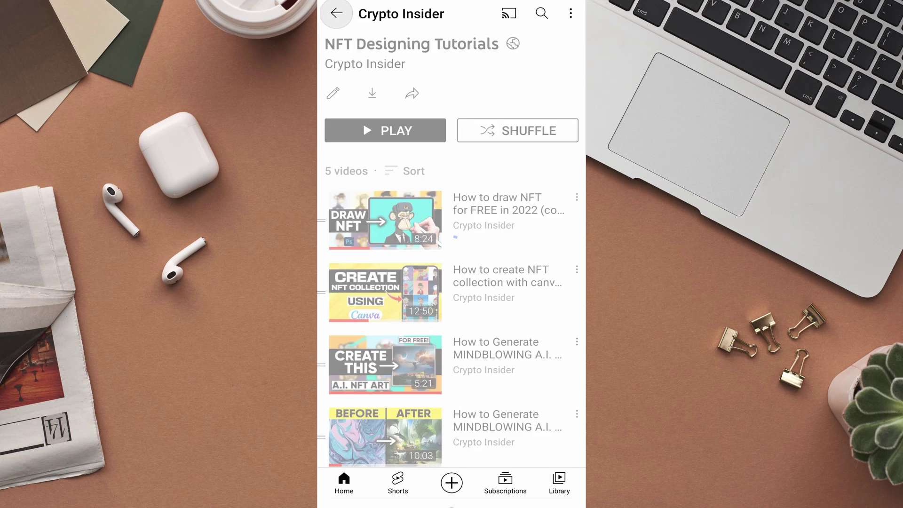
- Browse the channel's Videos tab, then expand the Home tab's uploads list
{"action": "left_click", "coordinate": [329, 44]}
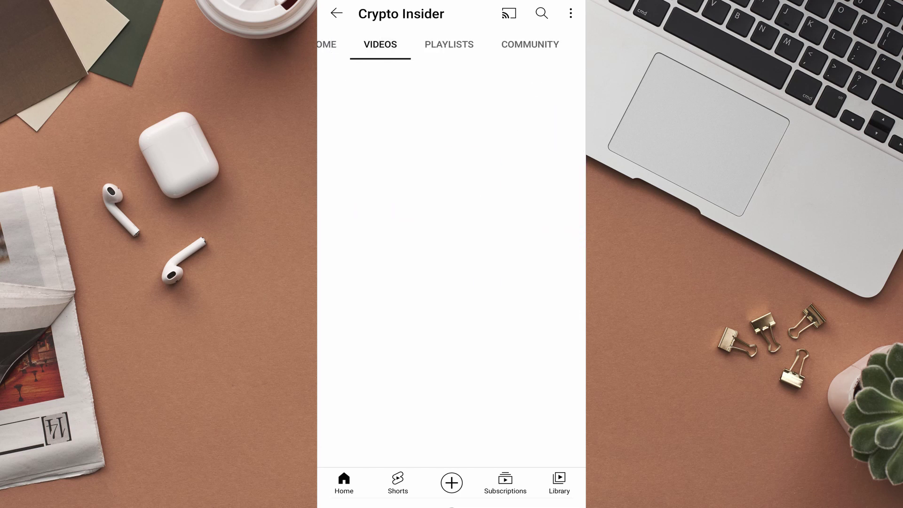
{"action": "scroll", "coordinate": [452, 264], "scroll_direction": "down", "scroll_amount": 8}
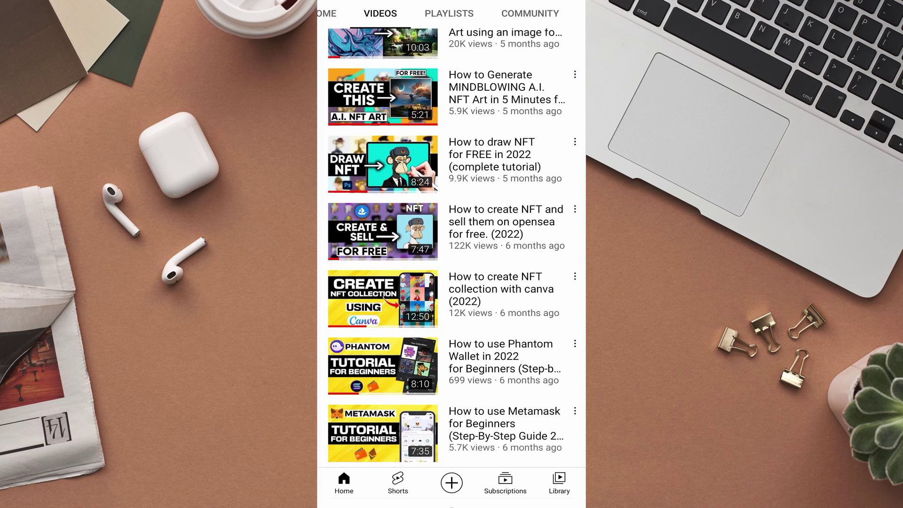
{"action": "scroll", "coordinate": [451, 264], "scroll_direction": "up", "scroll_amount": 8}
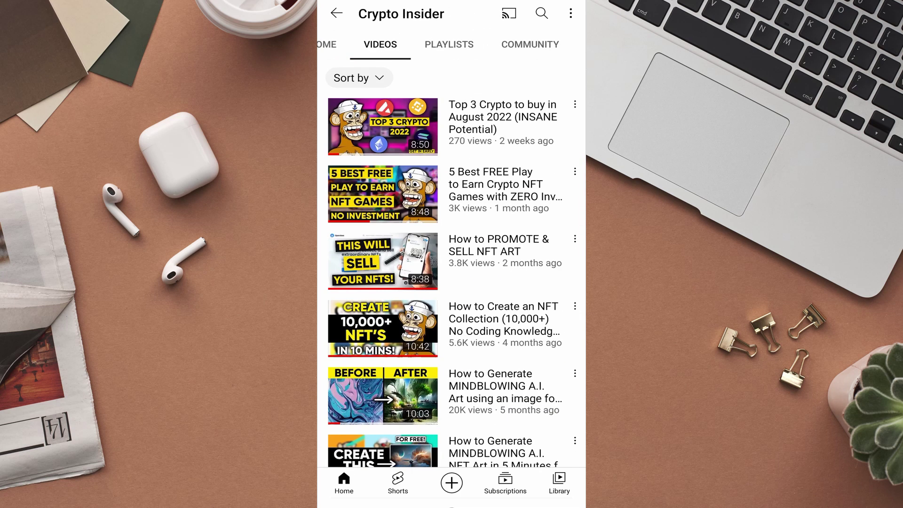
{"action": "left_click", "coordinate": [328, 45]}
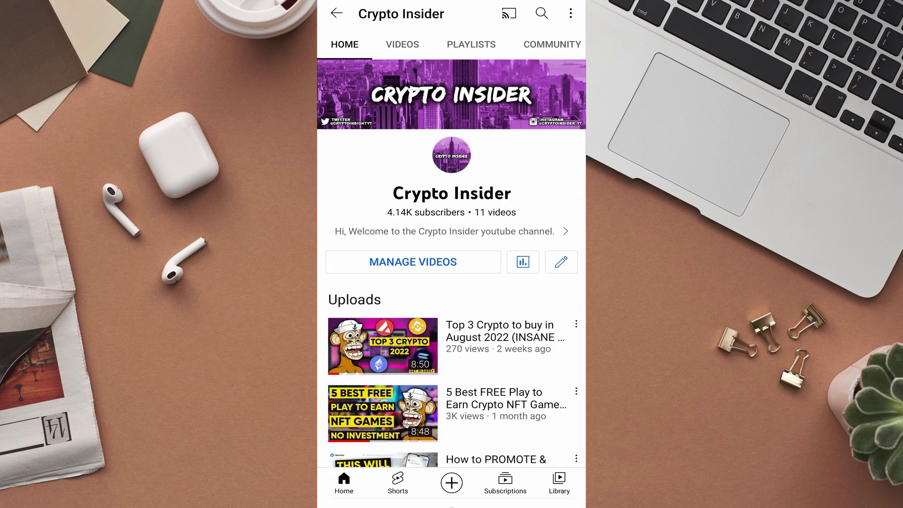
{"action": "scroll", "coordinate": [452, 388], "scroll_direction": "down", "scroll_amount": 6}
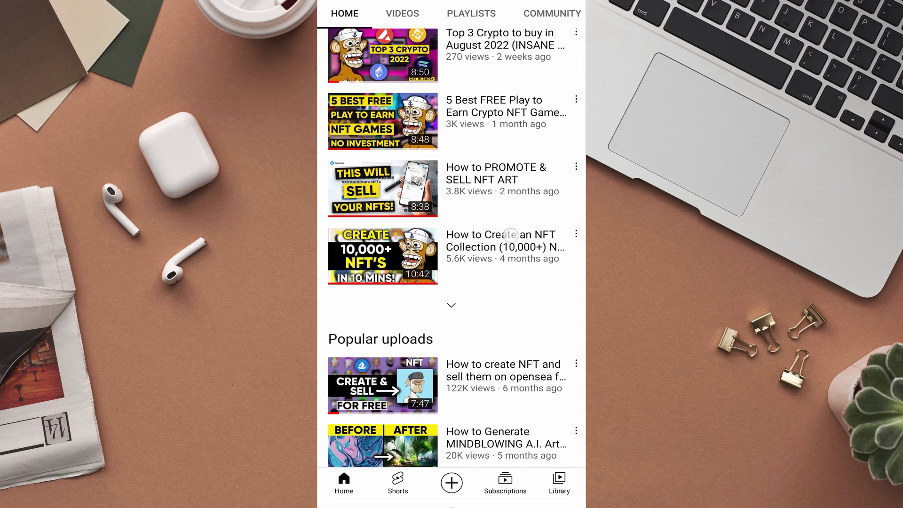
{"action": "left_click", "coordinate": [476, 293]}
{"action": "scroll", "coordinate": [485, 322], "scroll_direction": "down", "scroll_amount": 1}
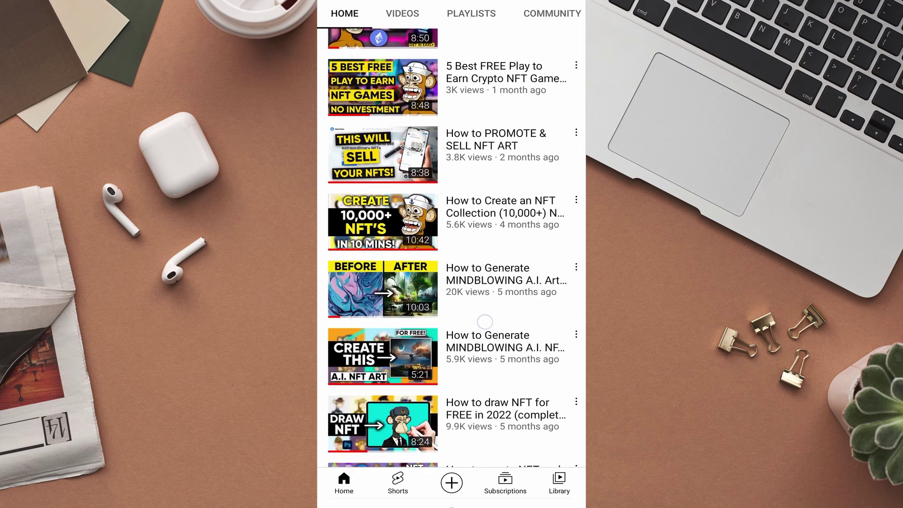
{"action": "scroll", "coordinate": [485, 322], "scroll_direction": "down", "scroll_amount": 5}
{"action": "scroll", "coordinate": [477, 378], "scroll_direction": "down", "scroll_amount": 3}
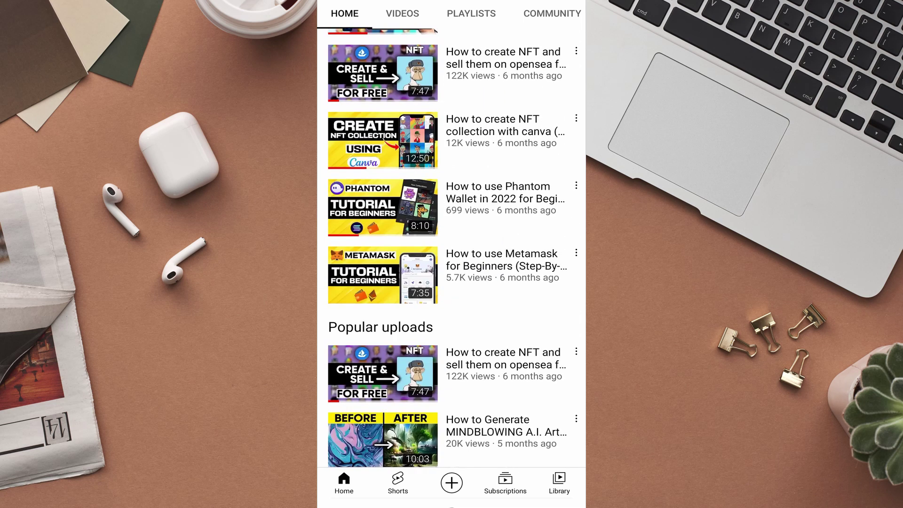
{"action": "scroll", "coordinate": [478, 348], "scroll_direction": "down", "scroll_amount": 4}
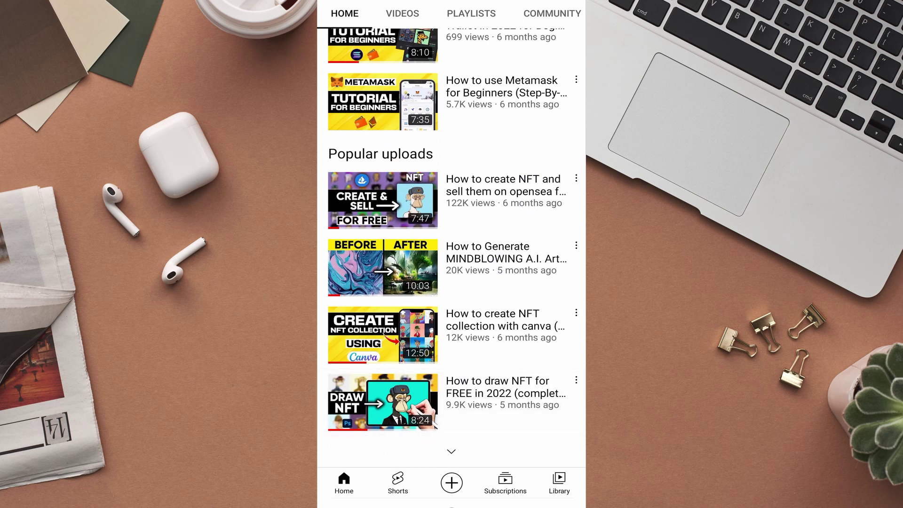
- Return to the home screen, move the MetaMask shortcut, and search Play Store for 'metamask'
{"action": "left_click_drag", "start_coordinate": [452, 506], "coordinate": [452, 376]}
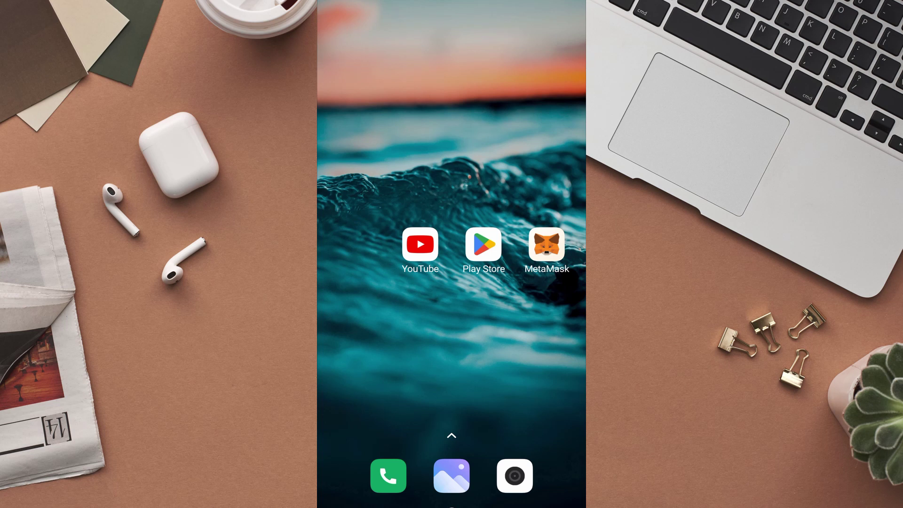
{"action": "left_click_drag", "start_coordinate": [546, 243], "coordinate": [452, 156]}
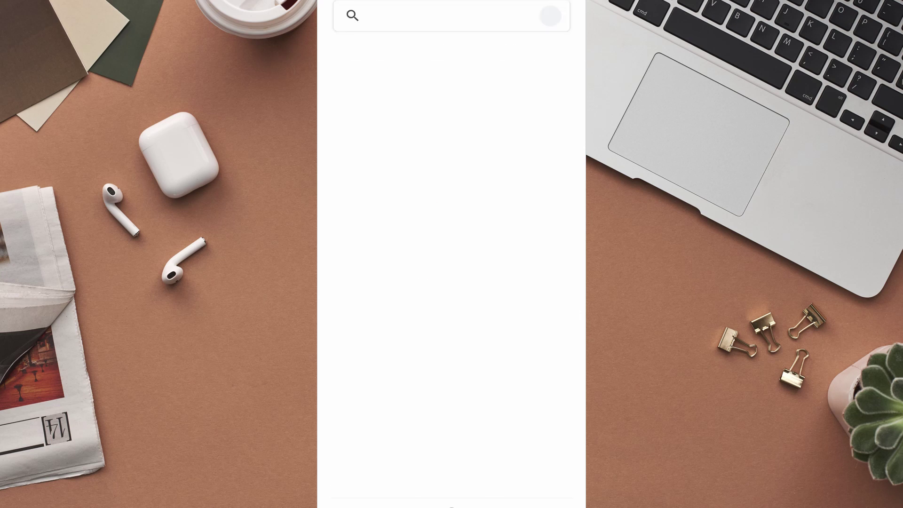
{"action": "left_click", "coordinate": [423, 16]}
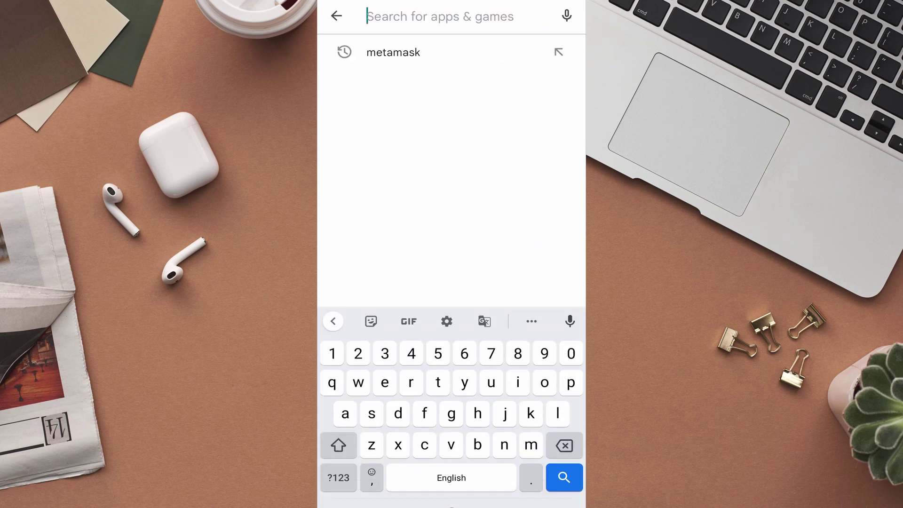
{"action": "left_click", "coordinate": [479, 50]}
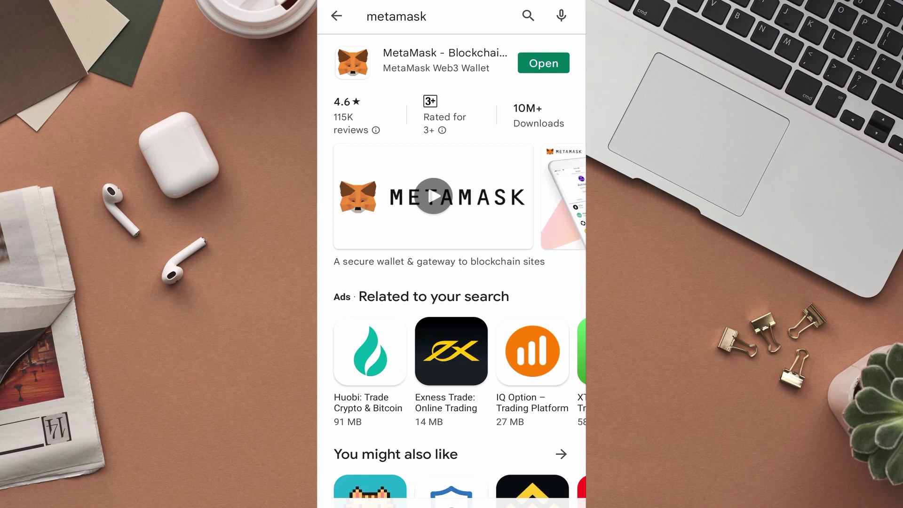
- Play the MetaMask trailer on its listing, then launch the installed app
{"action": "scroll", "coordinate": [452, 271], "scroll_direction": "down", "scroll_amount": 1}
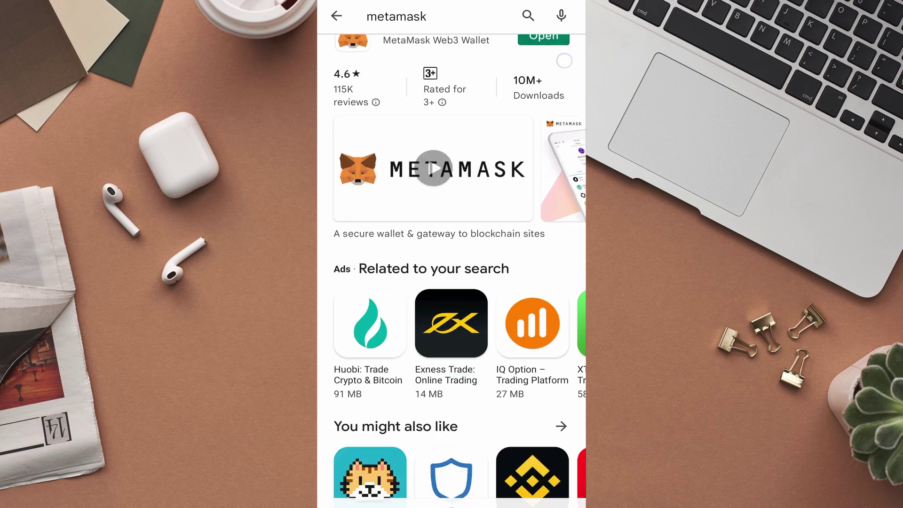
{"action": "scroll", "coordinate": [452, 271], "scroll_direction": "up", "scroll_amount": 1}
{"action": "left_click", "coordinate": [433, 196]}
{"action": "scroll", "coordinate": [452, 271], "scroll_direction": "down", "scroll_amount": 5}
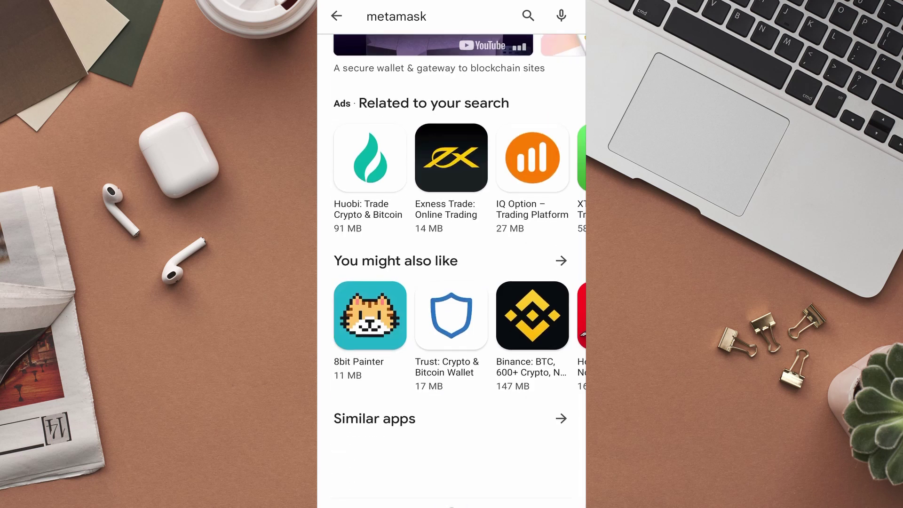
{"action": "scroll", "coordinate": [452, 271], "scroll_direction": "up", "scroll_amount": 5}
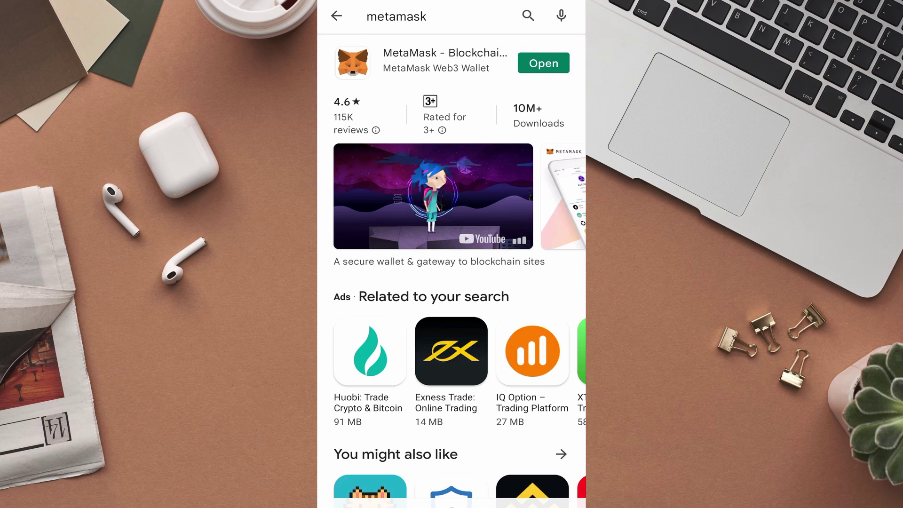
{"action": "left_click", "coordinate": [543, 63]}
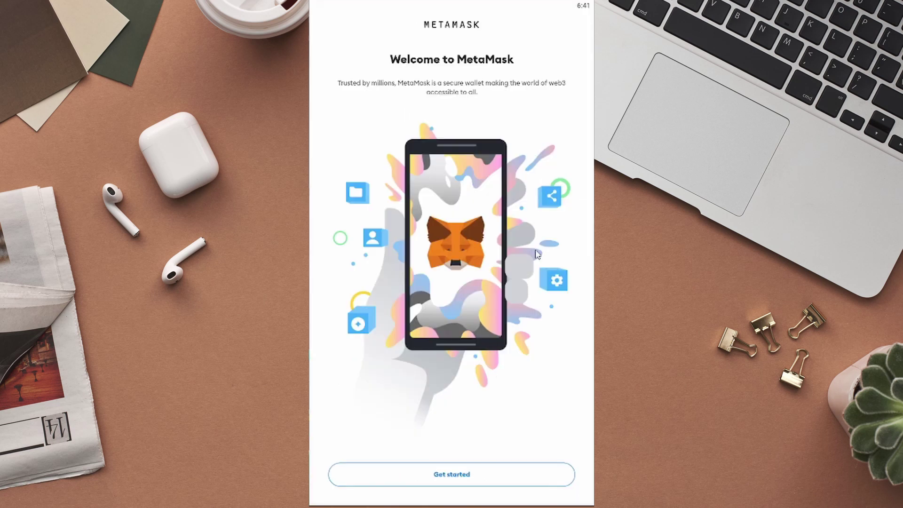
- Begin MetaMask setup and choose to create a new wallet rather than import one
{"action": "left_click", "coordinate": [480, 472]}
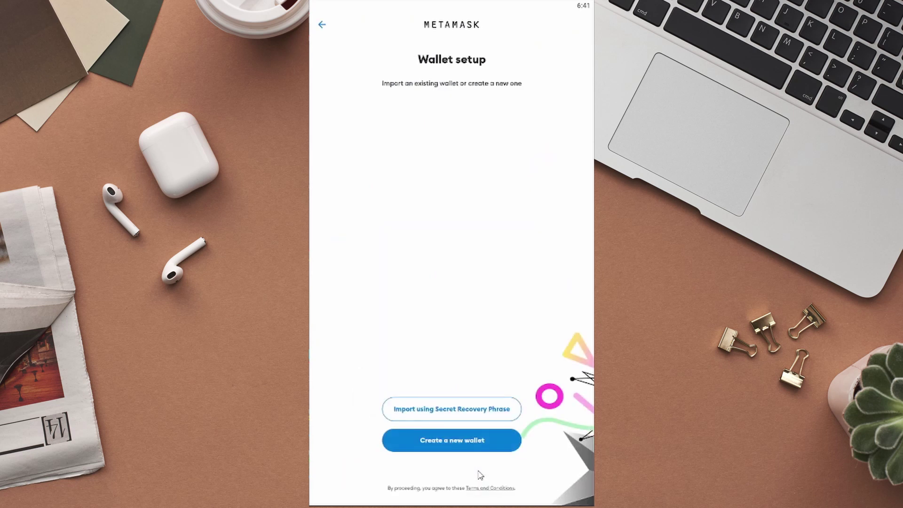
{"action": "left_click", "coordinate": [496, 439]}
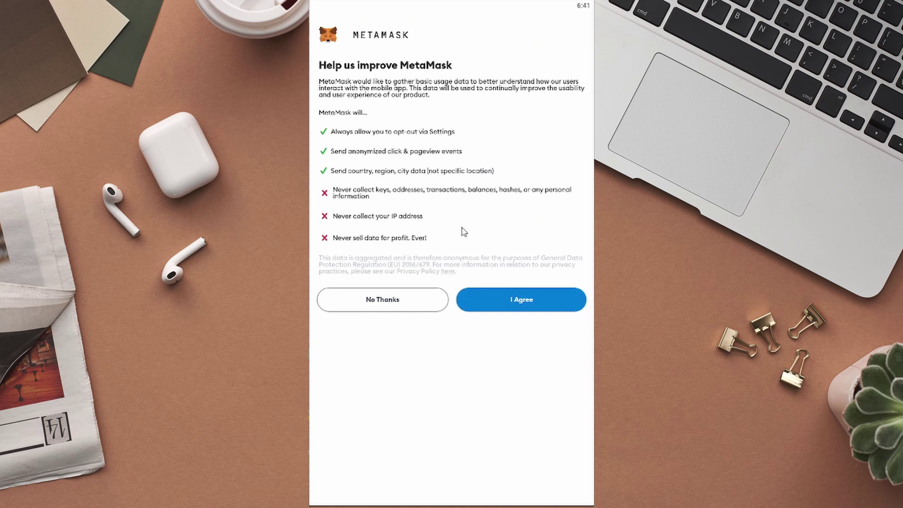
- Agree to usage-data sharing, then create a confirmed wallet password, acknowledging it can't be recovered
{"action": "left_click", "coordinate": [493, 296]}
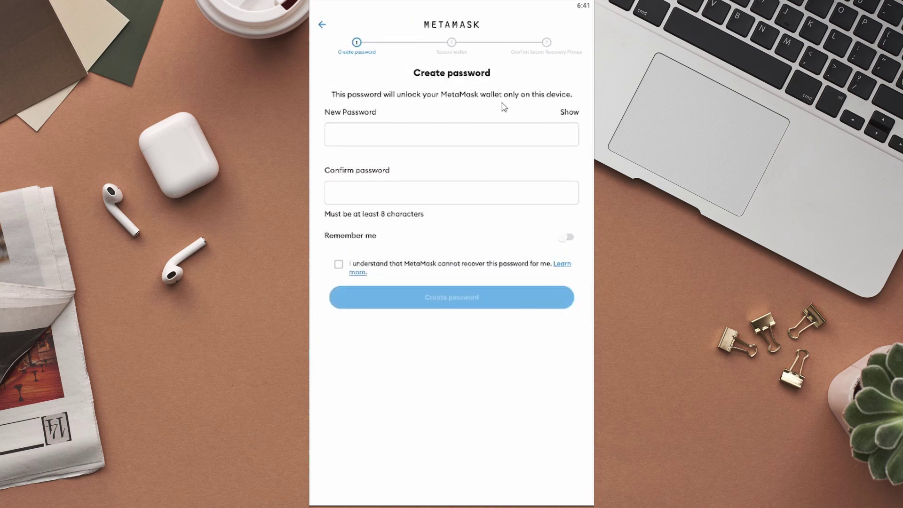
{"action": "left_click", "coordinate": [362, 134]}
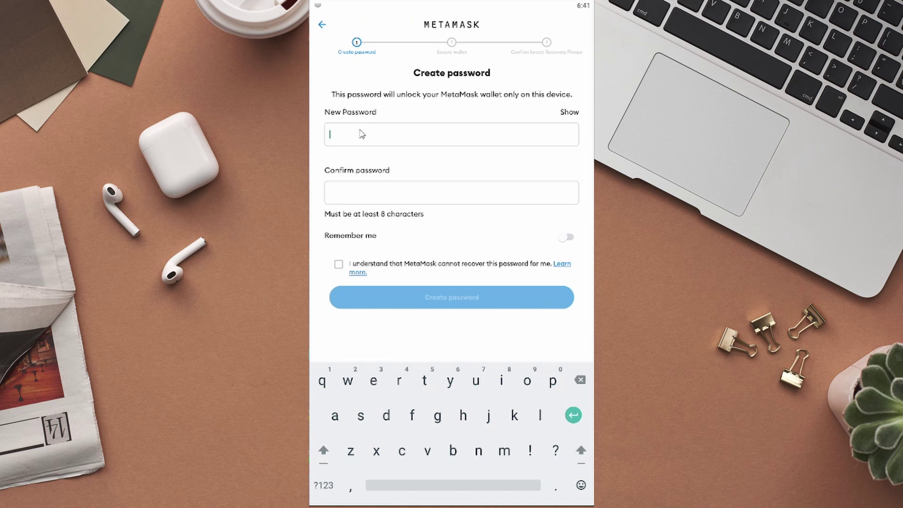
{"action": "key", "text": "ctrl+v"}
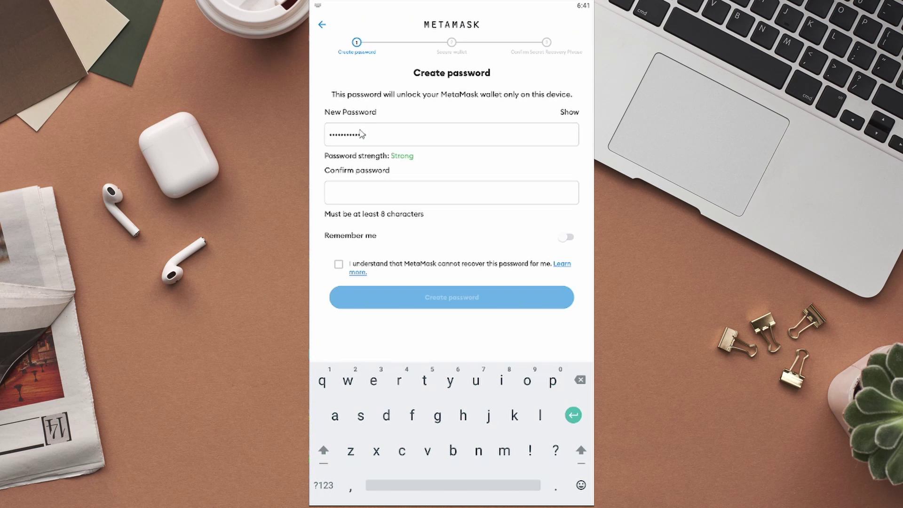
{"action": "left_click", "coordinate": [398, 162]}
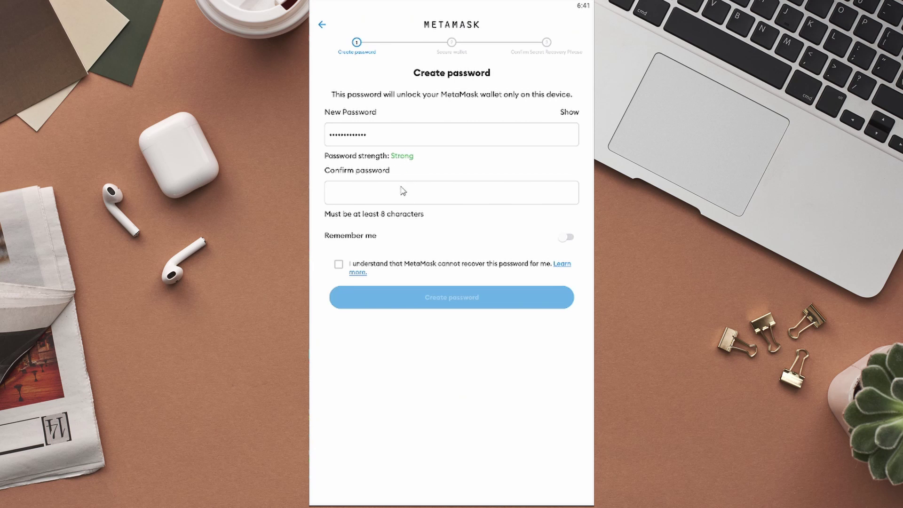
{"action": "left_click", "coordinate": [395, 201]}
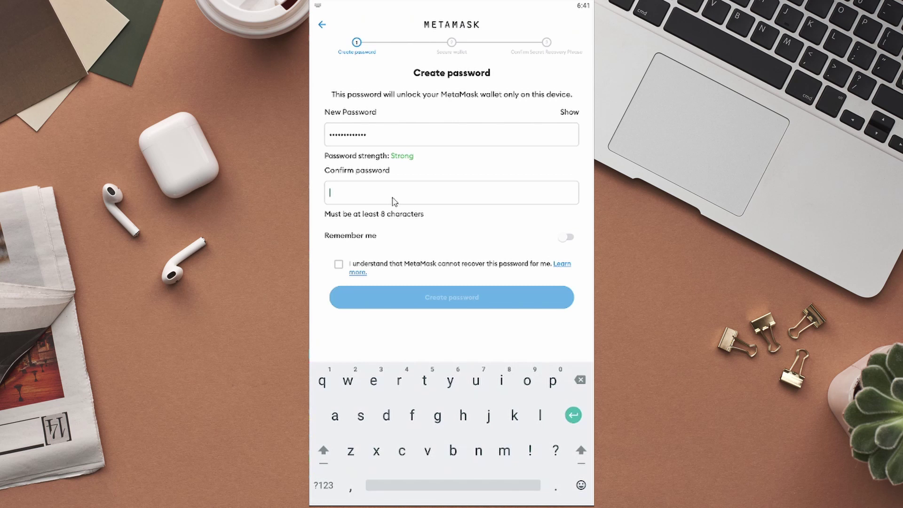
{"action": "key", "text": "ctrl+v"}
{"action": "left_click", "coordinate": [391, 229]}
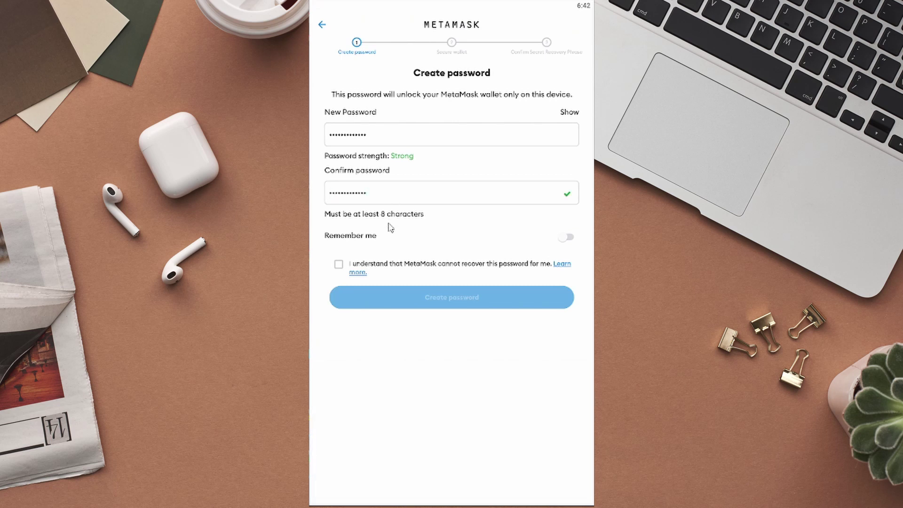
{"action": "left_click", "coordinate": [339, 264]}
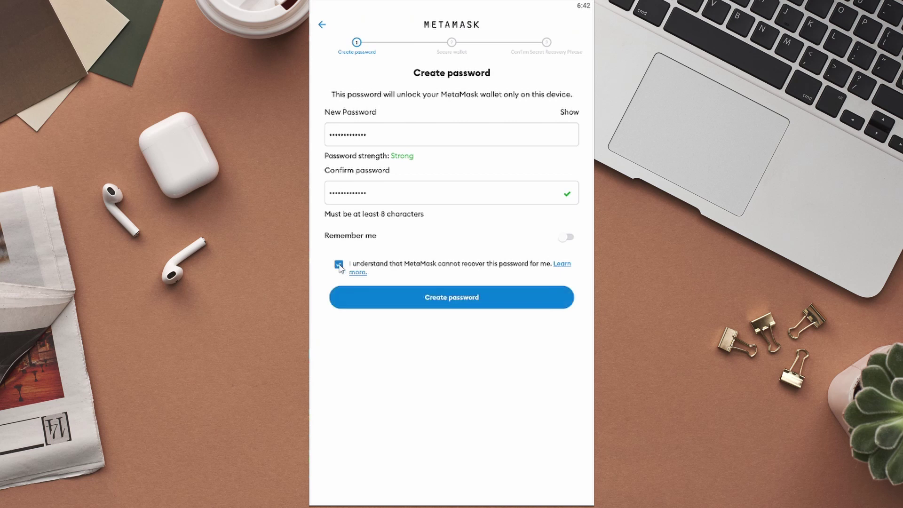
{"action": "left_click", "coordinate": [434, 306]}
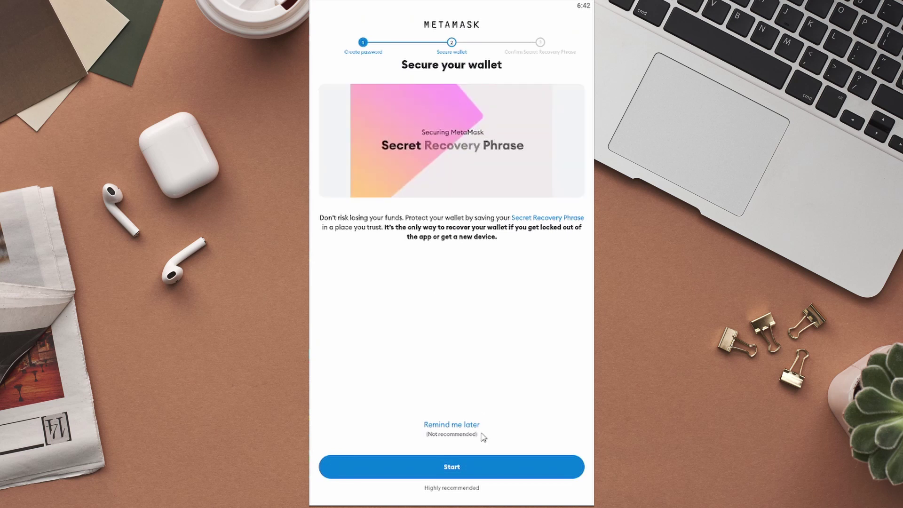
- Start securing the wallet to bring up the manual recovery phrase backup instructions
{"action": "left_click", "coordinate": [477, 465]}
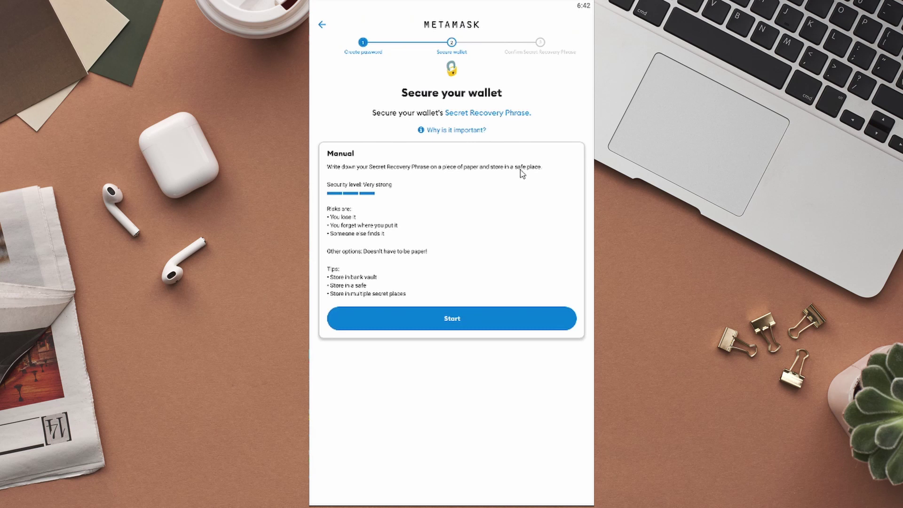
- Re-enter the wallet password, reveal the 12-word Secret Recovery Phrase, and continue to confirmation
{"action": "left_click", "coordinate": [427, 314]}
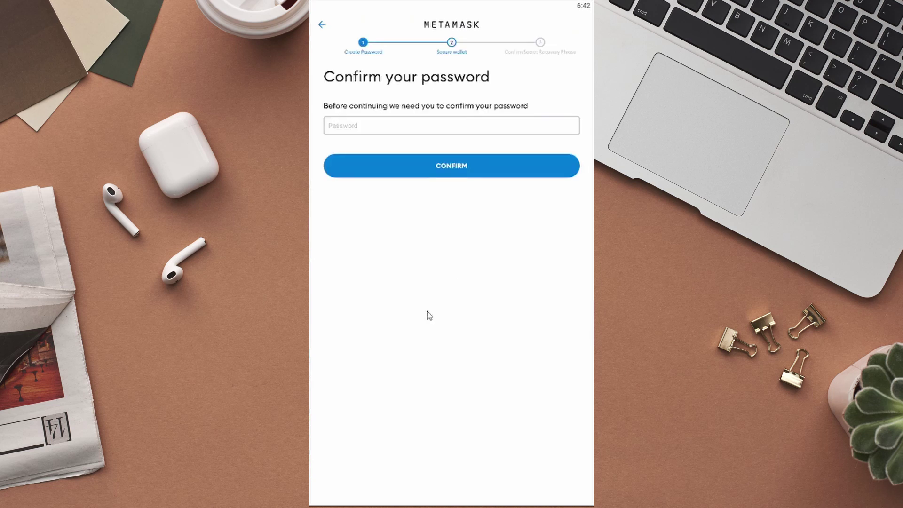
{"action": "left_click", "coordinate": [411, 129]}
{"action": "key", "text": "ctrl+v"}
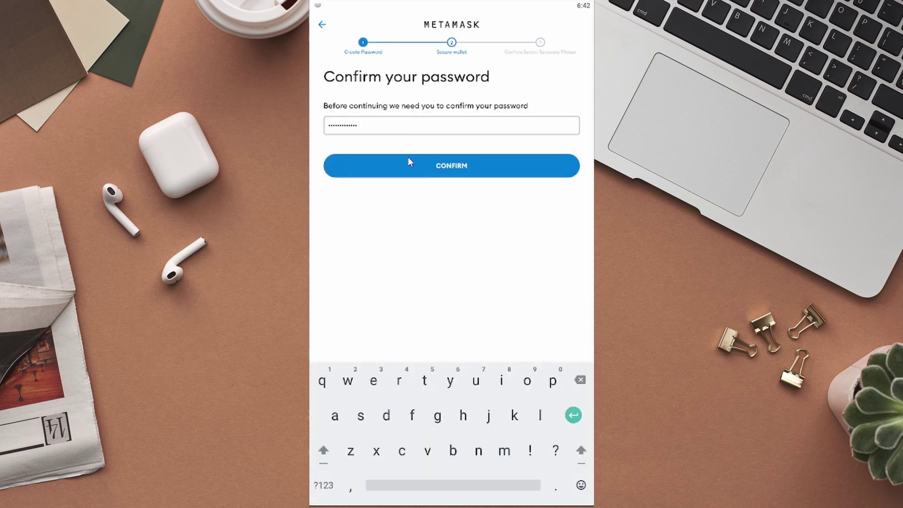
{"action": "left_click", "coordinate": [441, 167]}
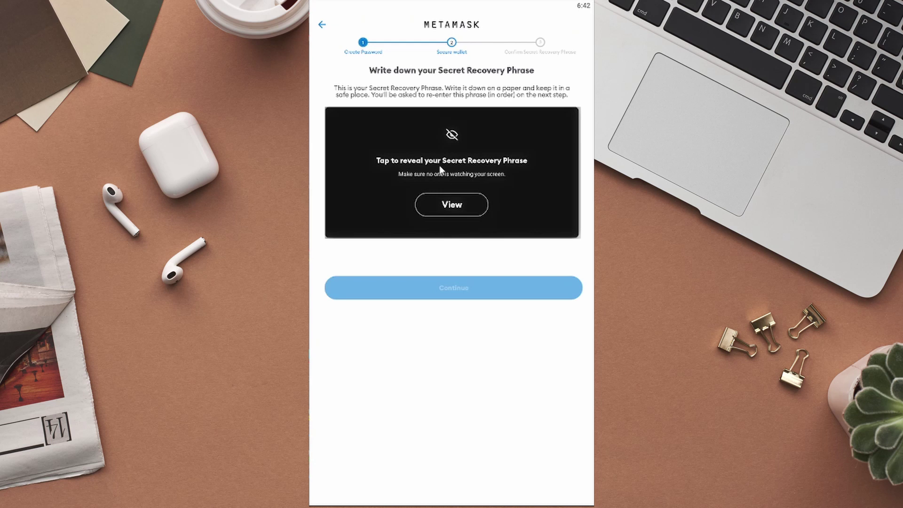
{"action": "left_click", "coordinate": [453, 203]}
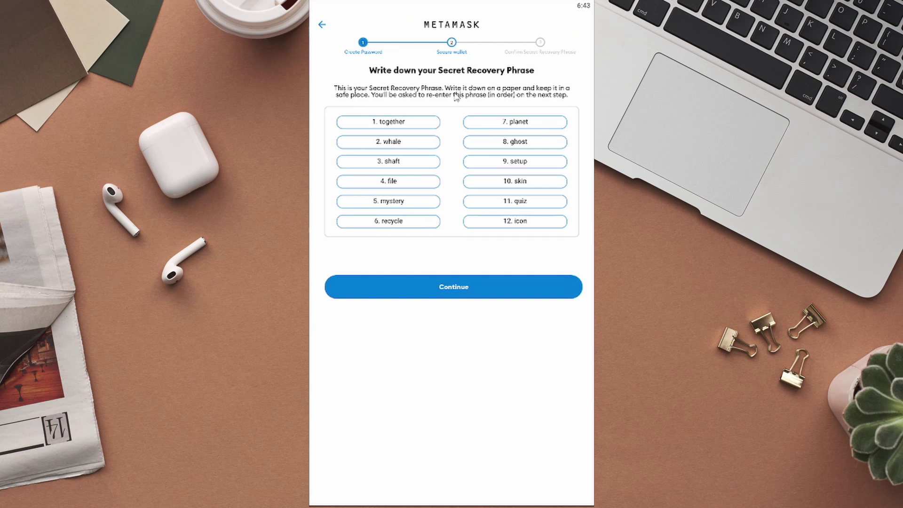
{"action": "left_click", "coordinate": [485, 288]}
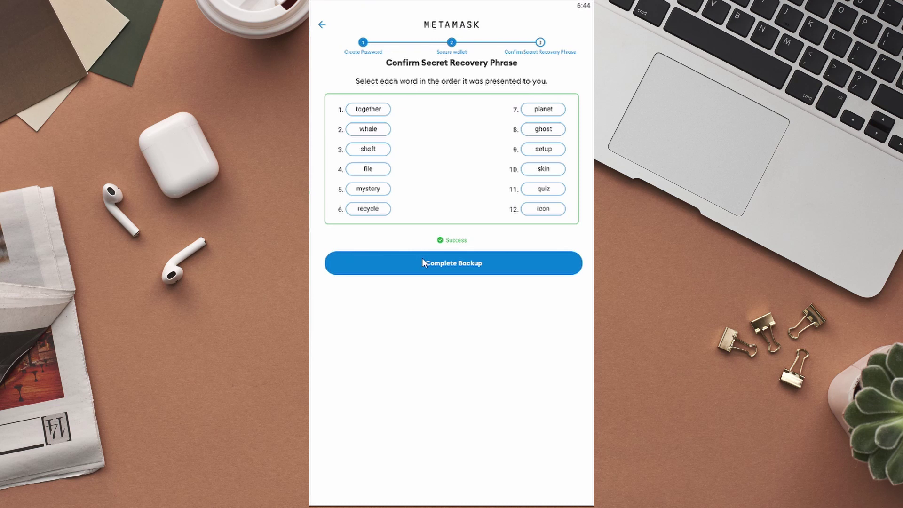
- Complete the recovery phrase backup and pass the Congratulations screen to the Account 1 wallet
{"action": "left_click", "coordinate": [423, 260]}
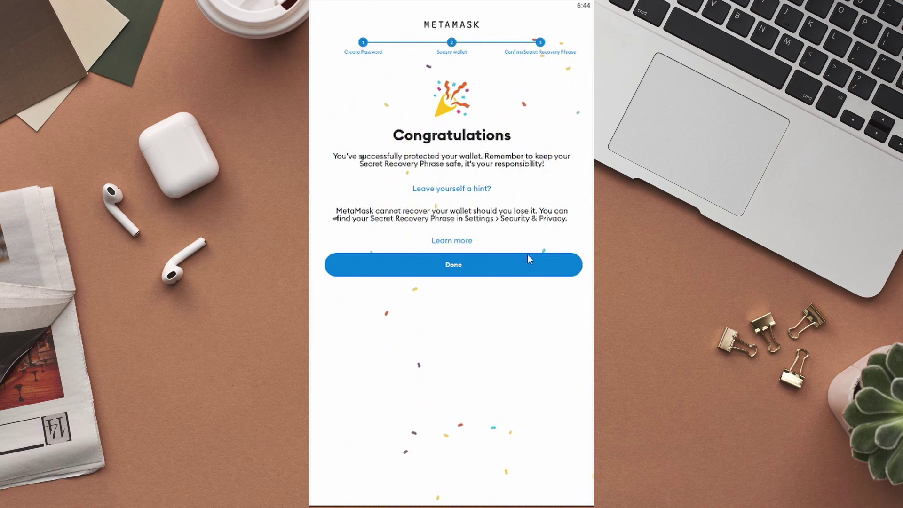
{"action": "left_click", "coordinate": [502, 268]}
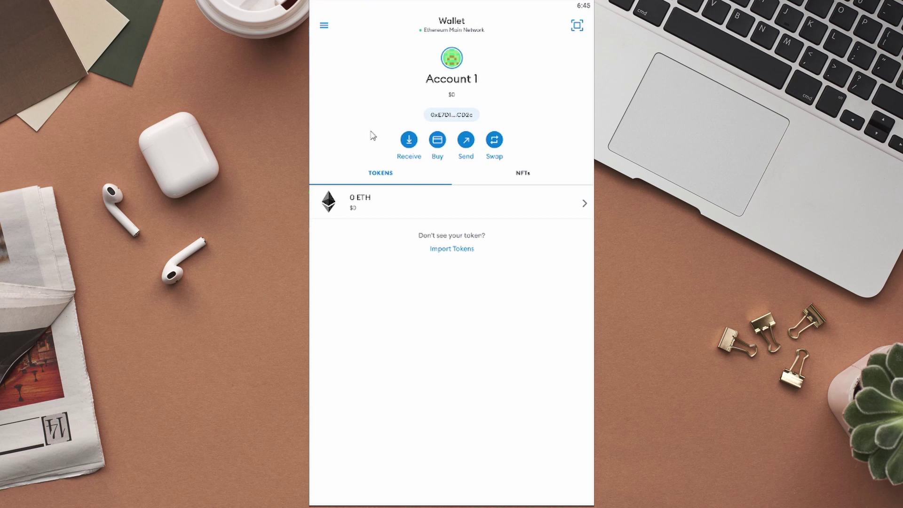
- Open MetaMask's built-in browser from the side menu and search for 'open'
{"action": "left_click", "coordinate": [325, 26]}
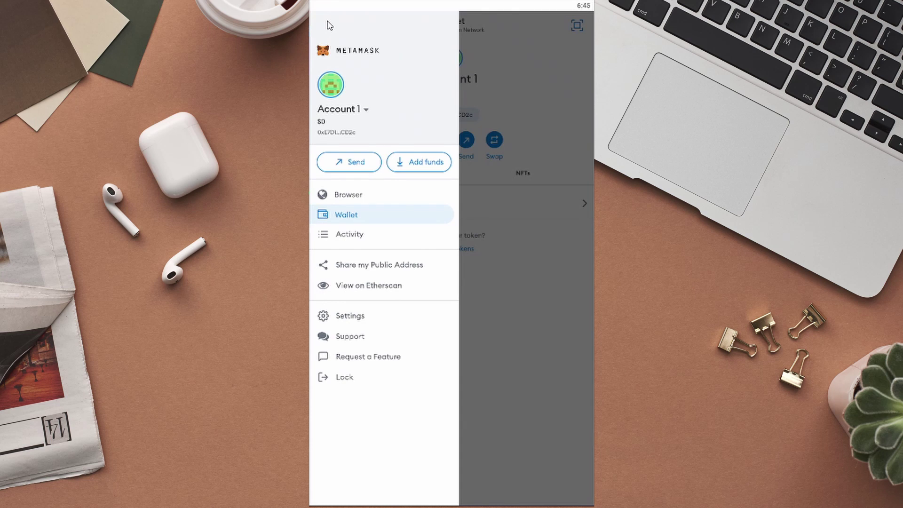
{"action": "left_click", "coordinate": [354, 191]}
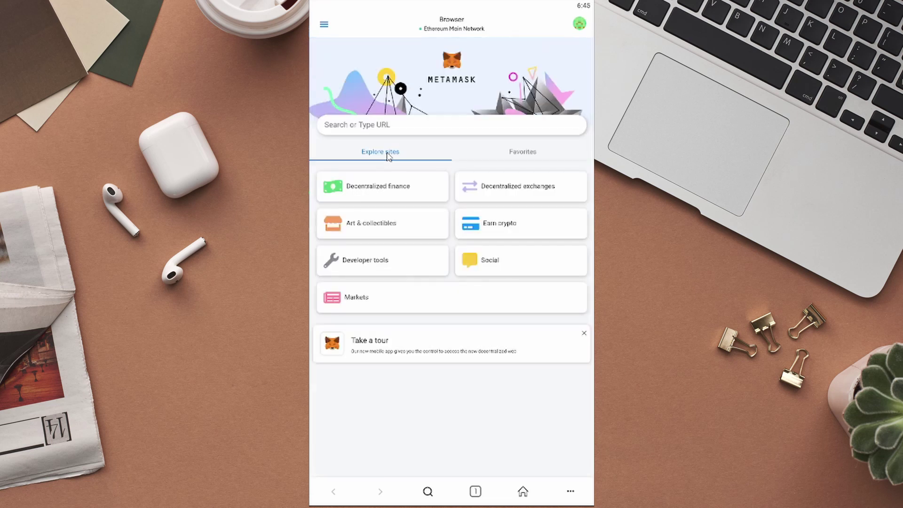
{"action": "left_click", "coordinate": [438, 130]}
{"action": "type", "text": "op"}
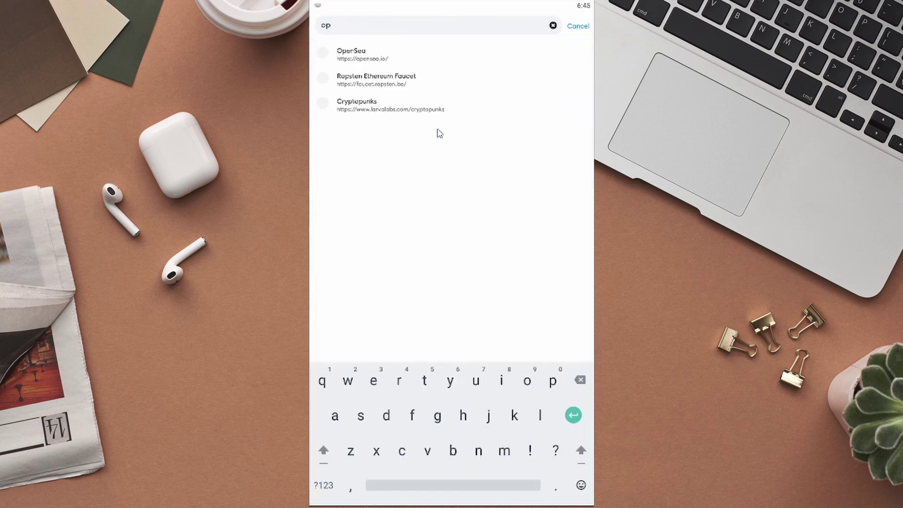
{"action": "type", "text": "en"}
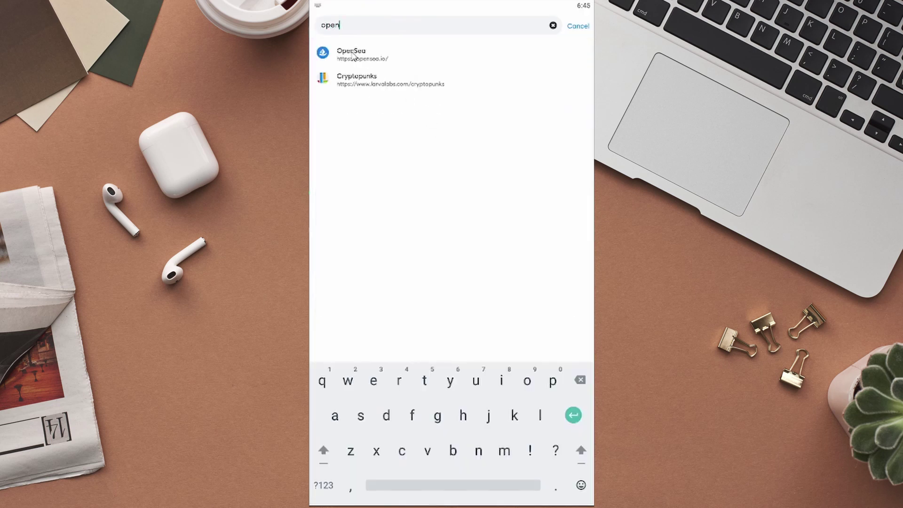
- Load opensea.io from the suggestions and scroll through its home page and back up
{"action": "left_click", "coordinate": [352, 55]}
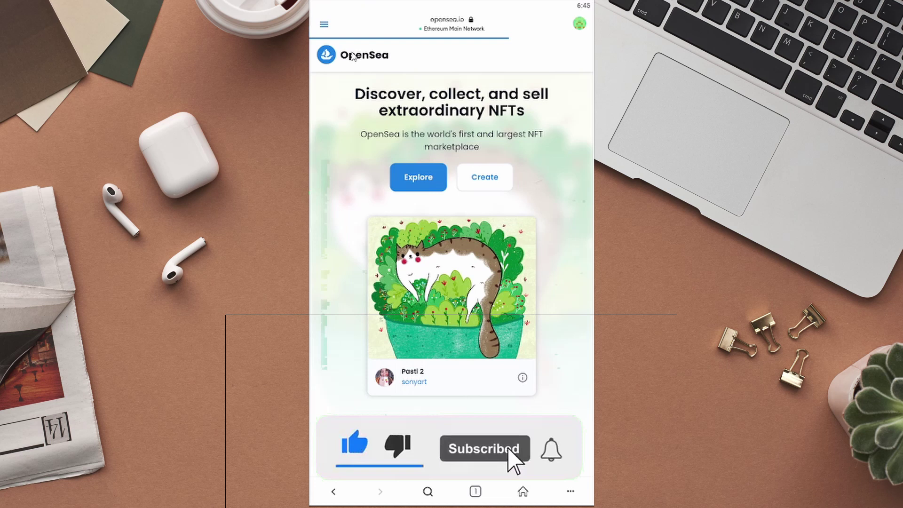
{"action": "scroll", "coordinate": [349, 196], "scroll_direction": "down", "scroll_amount": 10}
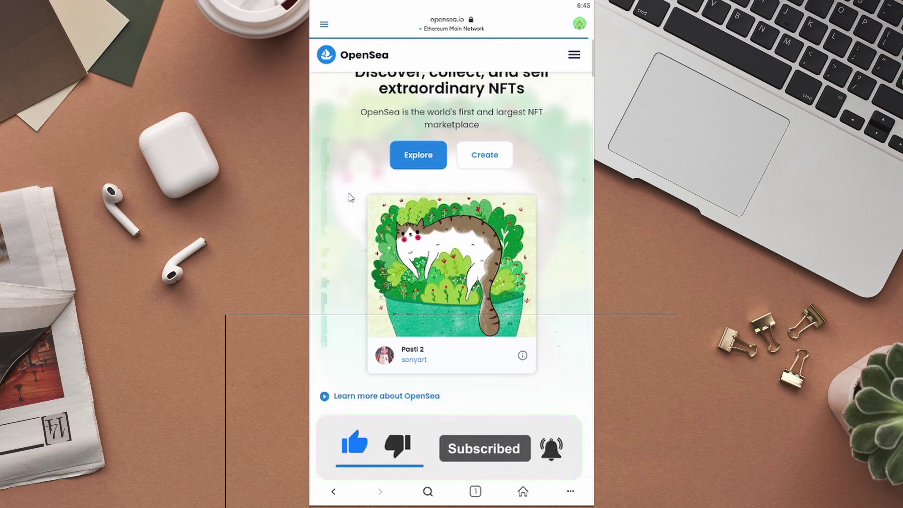
{"action": "scroll", "coordinate": [350, 197], "scroll_direction": "down", "scroll_amount": 15}
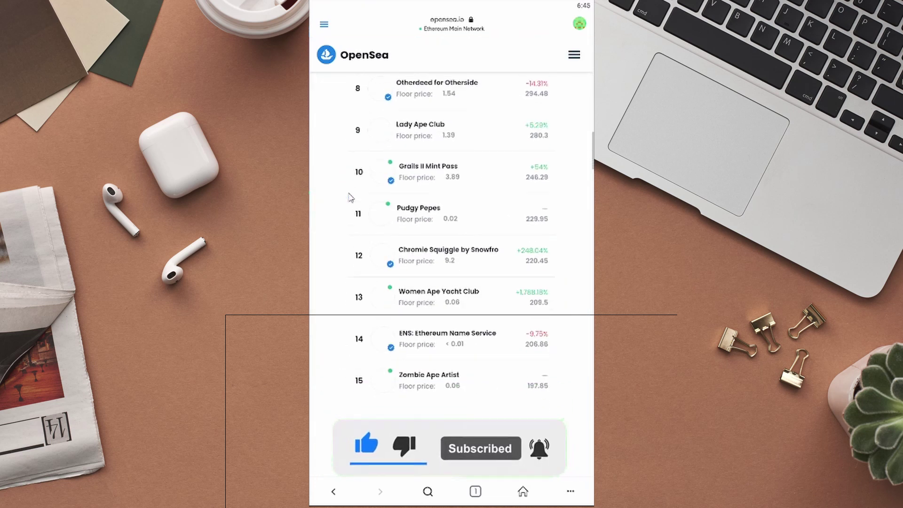
{"action": "scroll", "coordinate": [351, 197], "scroll_direction": "down", "scroll_amount": 5}
{"action": "scroll", "coordinate": [350, 196], "scroll_direction": "up", "scroll_amount": 10}
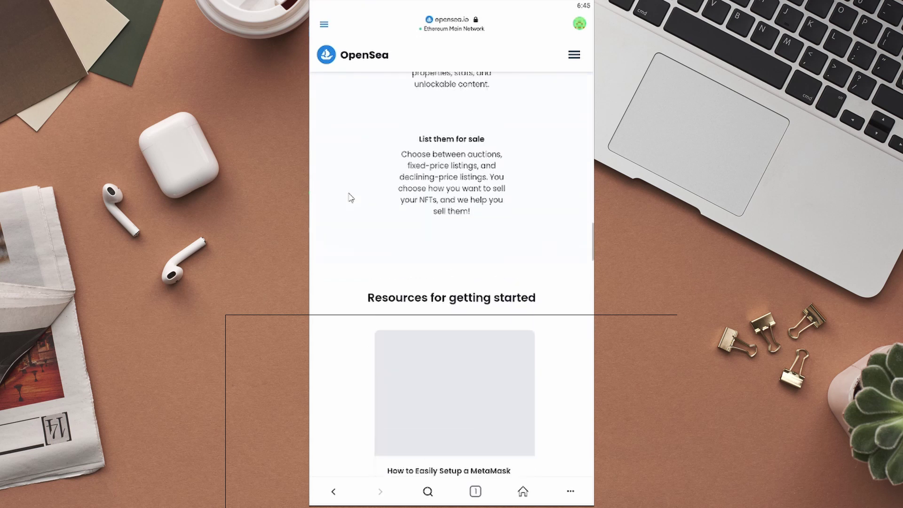
{"action": "scroll", "coordinate": [350, 198], "scroll_direction": "up", "scroll_amount": 15}
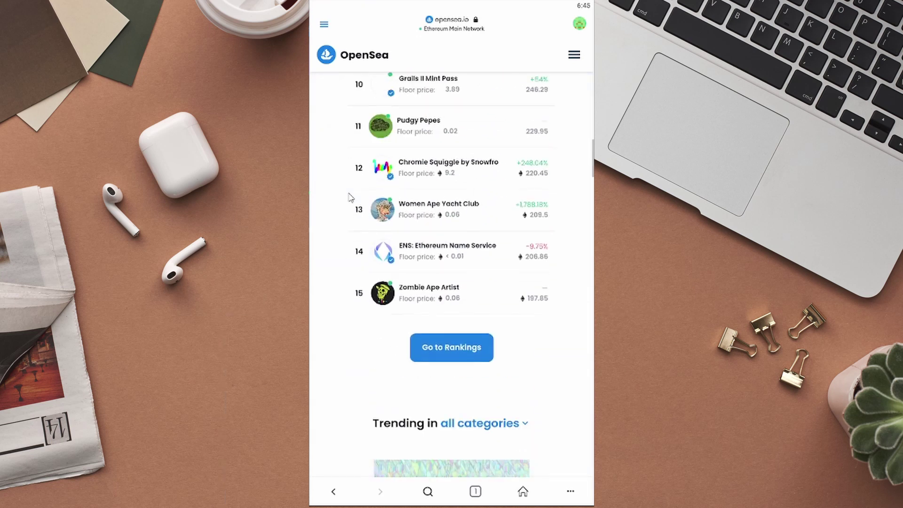
{"action": "scroll", "coordinate": [350, 197], "scroll_direction": "up", "scroll_amount": 10}
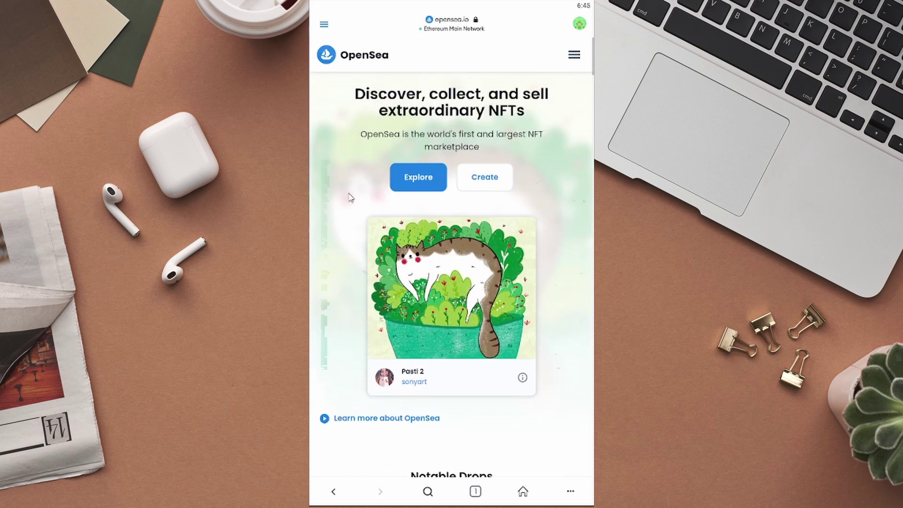
- Start creating on OpenSea, connect the MetaMask wallet, sign the welcome message and accept the terms
{"action": "left_click", "coordinate": [472, 184]}
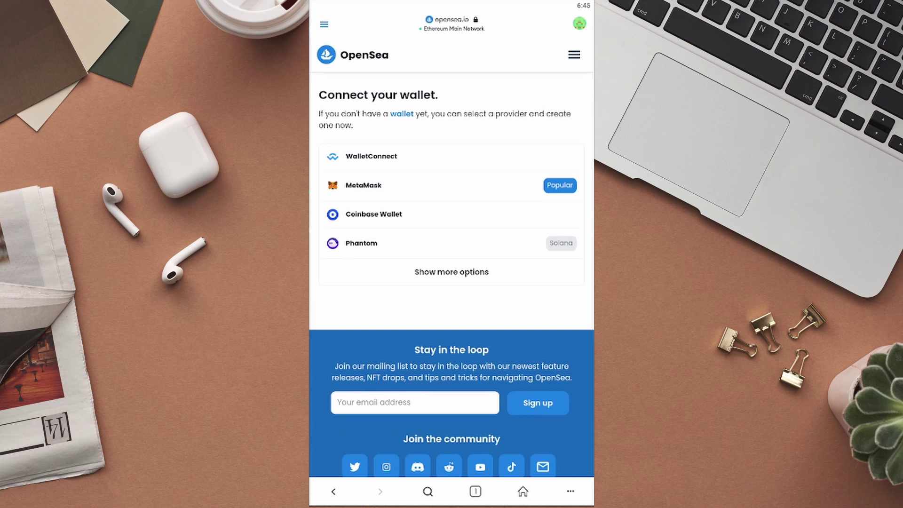
{"action": "left_click", "coordinate": [373, 178]}
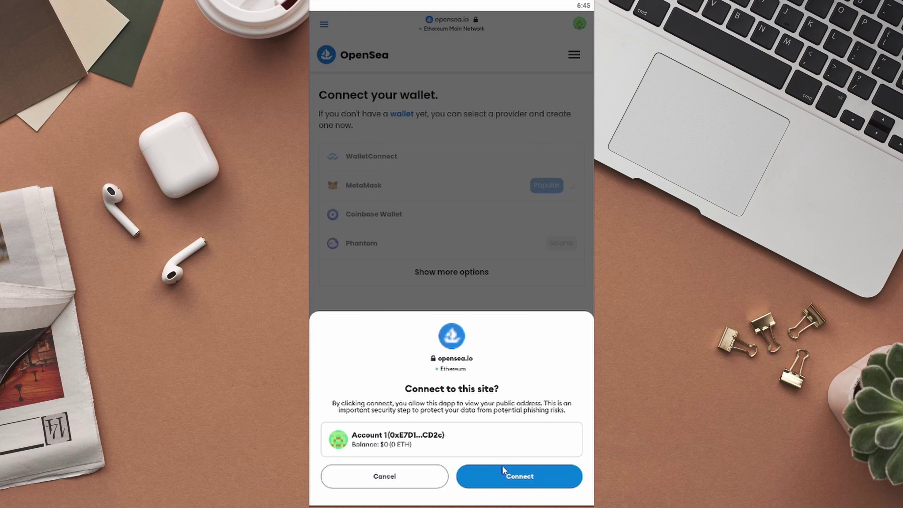
{"action": "left_click", "coordinate": [506, 472]}
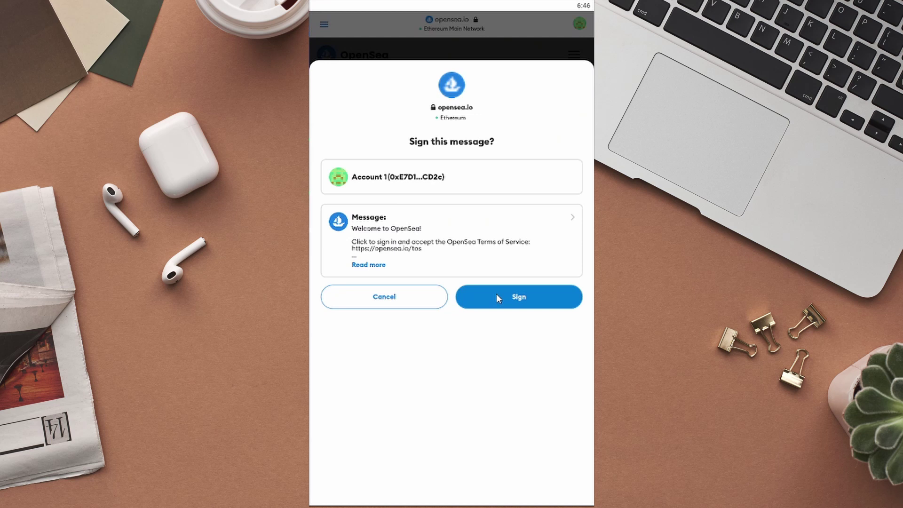
{"action": "left_click", "coordinate": [497, 298]}
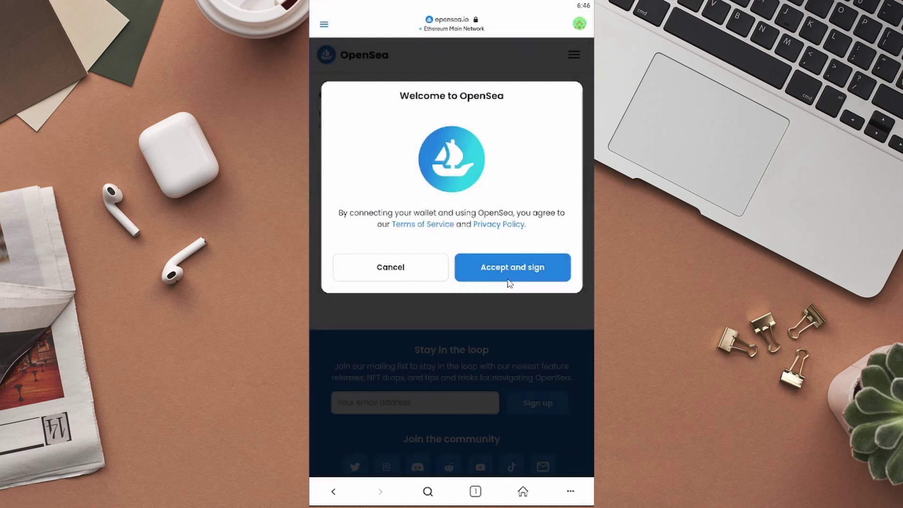
{"action": "left_click", "coordinate": [512, 277]}
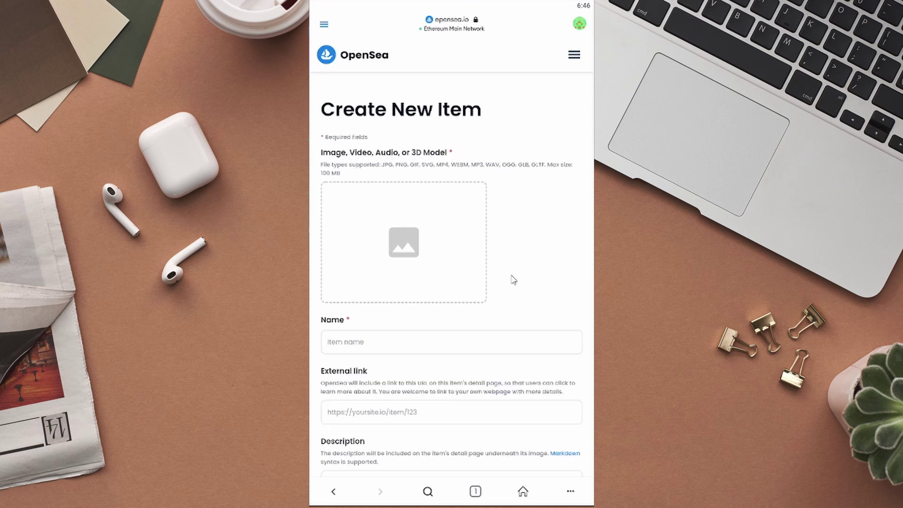
- Upload the cat drawing from SharedFolder as the new item's image
{"action": "left_click", "coordinate": [414, 256]}
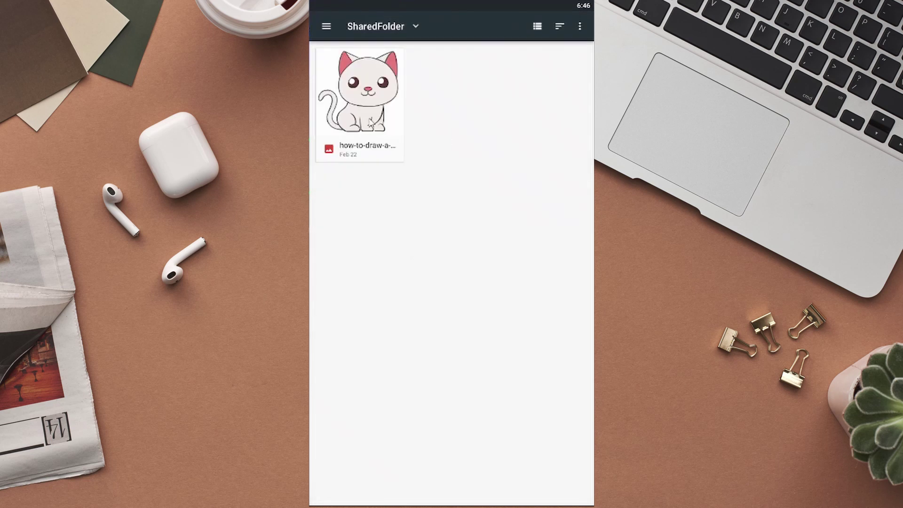
{"action": "left_click", "coordinate": [371, 123]}
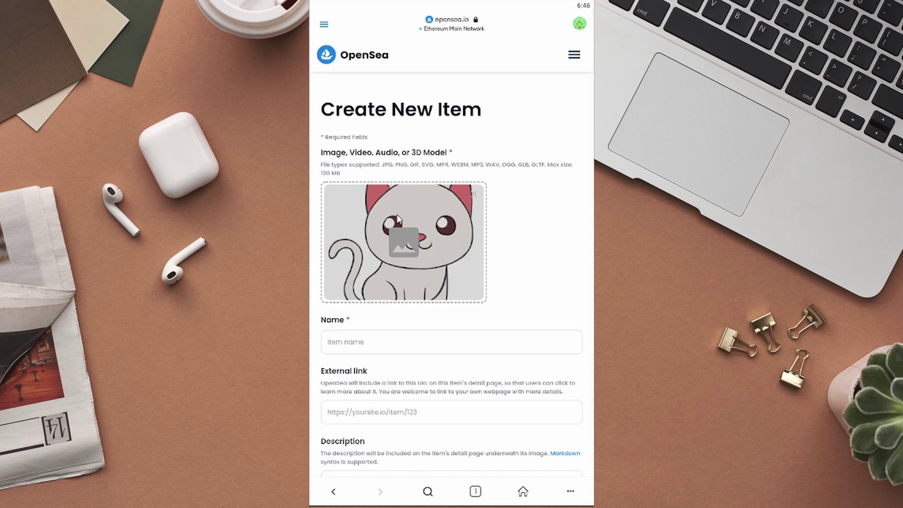
- Name the new item 'Weird Cat'
{"action": "scroll", "coordinate": [388, 222], "scroll_direction": "down", "scroll_amount": 5}
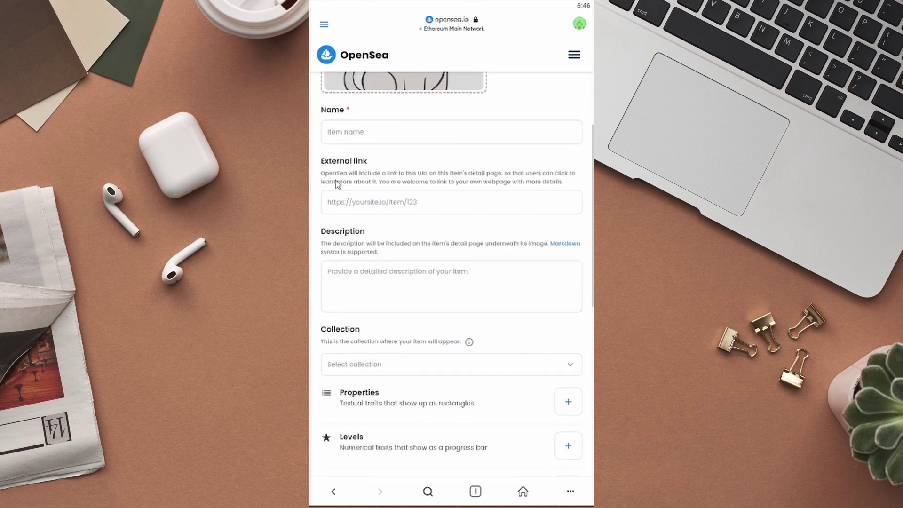
{"action": "left_click", "coordinate": [383, 120]}
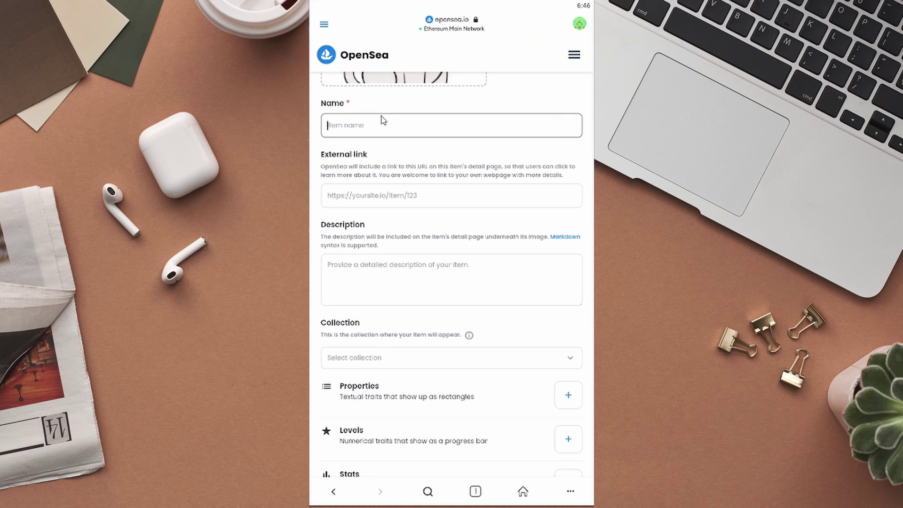
{"action": "type", "text": "Weir"}
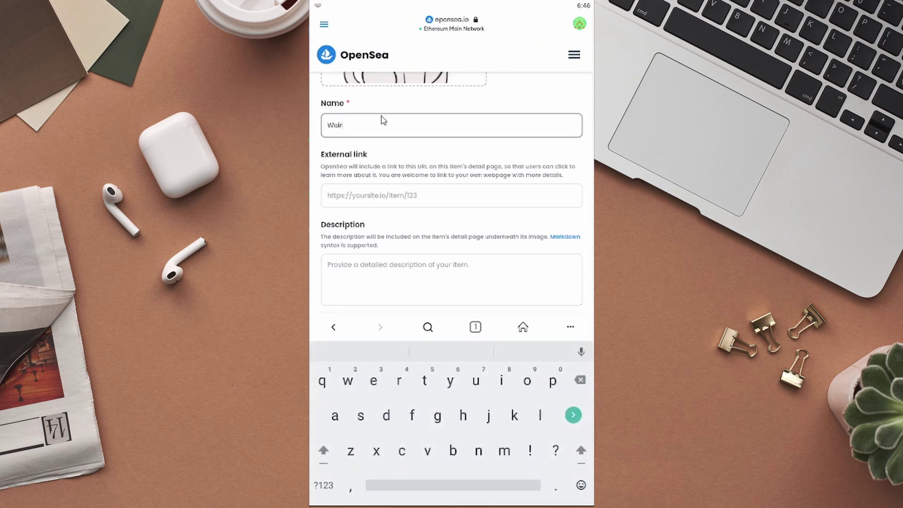
{"action": "type", "text": "d Cat"}
{"action": "left_click", "coordinate": [347, 173]}
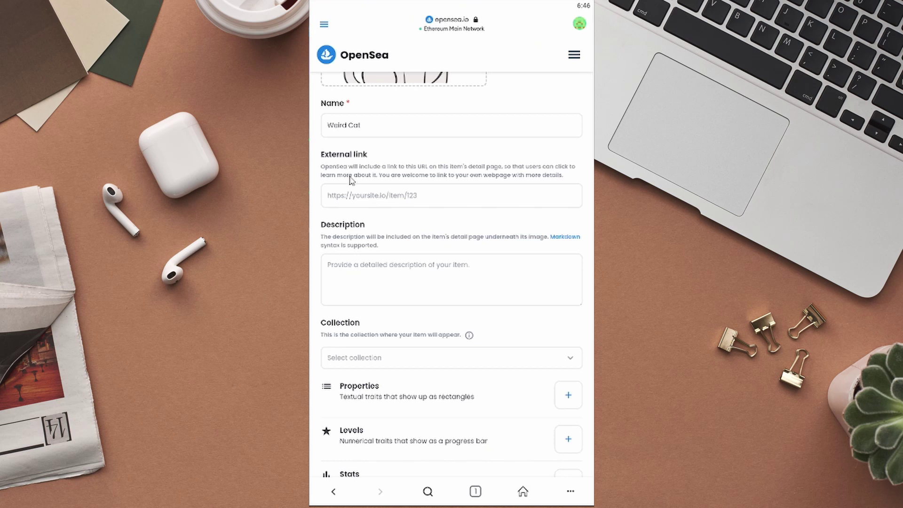
- Enter the description 'This is a weird cat.' for the item
{"action": "left_click", "coordinate": [363, 197]}
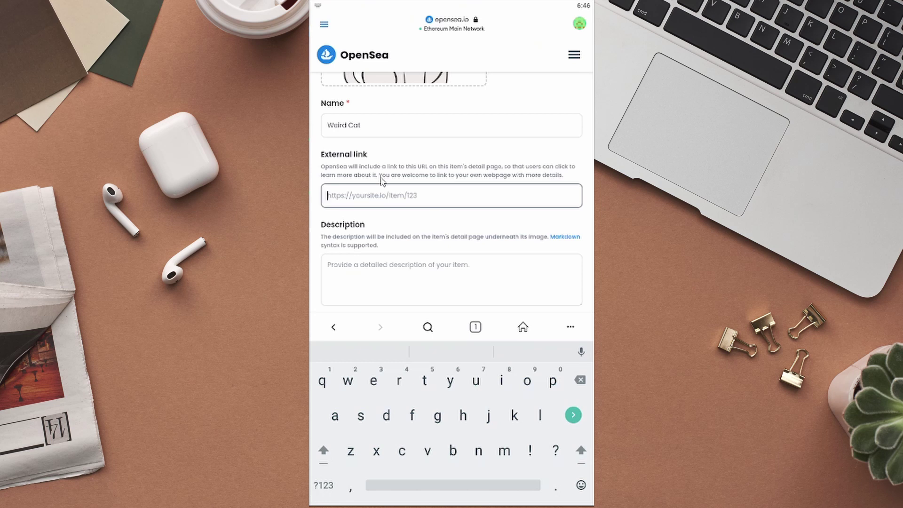
{"action": "left_click", "coordinate": [360, 265]}
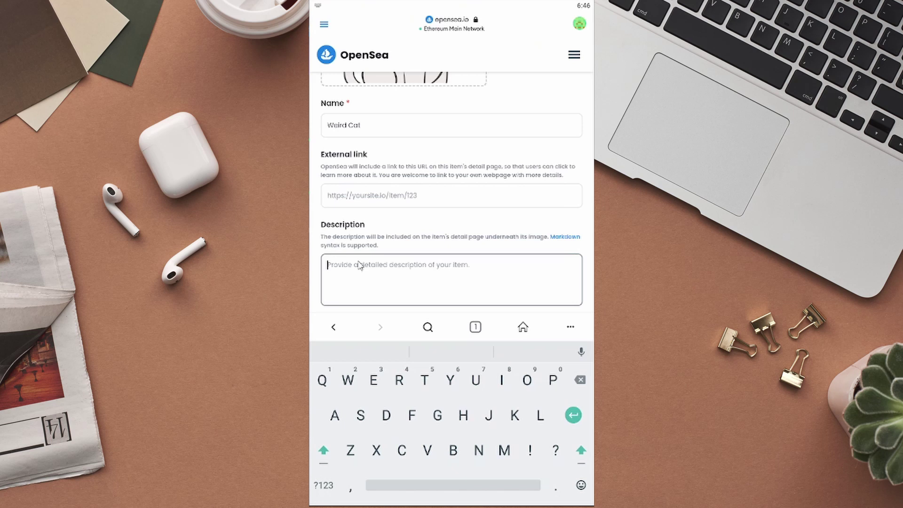
{"action": "type", "text": "THis"}
{"action": "key", "text": "BackSpace"}
{"action": "key", "text": "BackSpace"}
{"action": "key", "text": "BackSpace"}
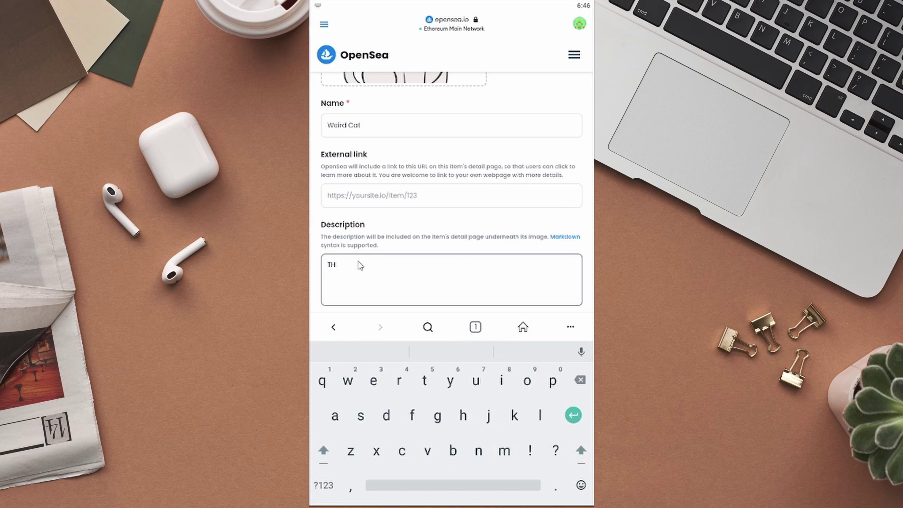
{"action": "type", "text": "his is a weird cat."}
{"action": "left_click", "coordinate": [390, 242]}
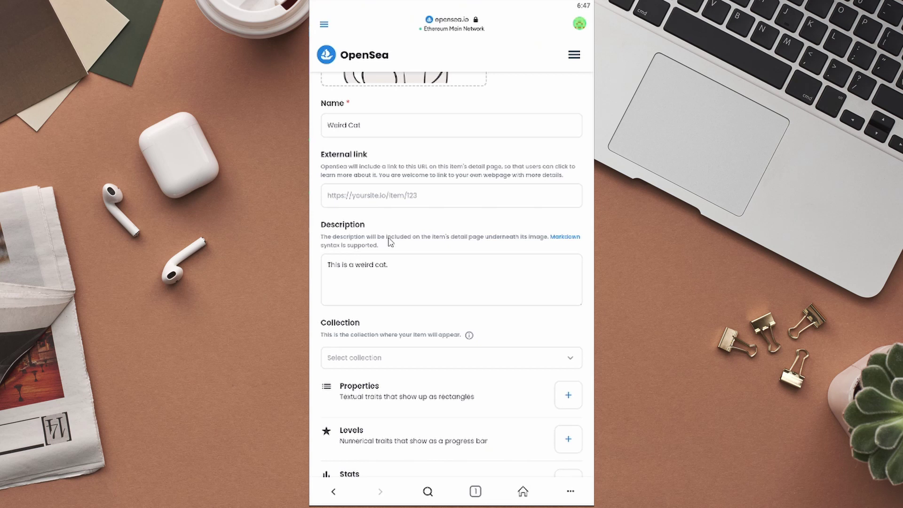
{"action": "scroll", "coordinate": [390, 243], "scroll_direction": "down", "scroll_amount": 5}
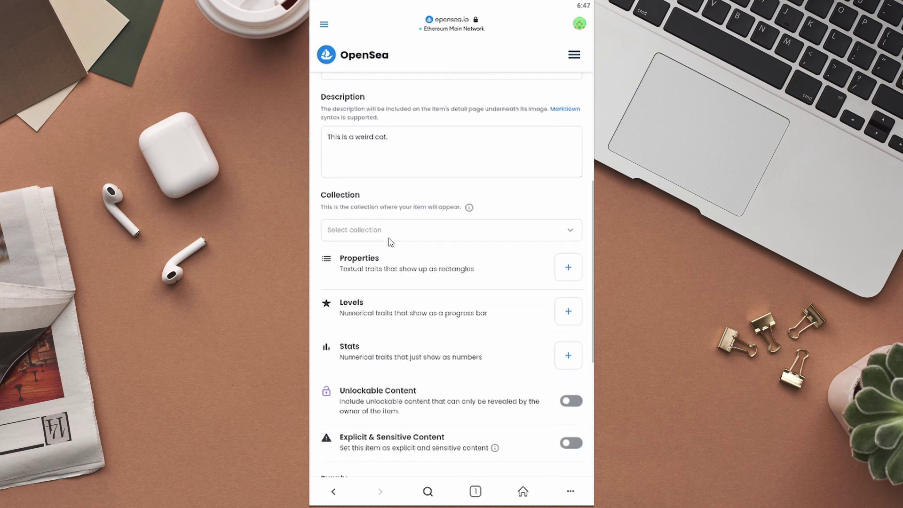
{"action": "left_click", "coordinate": [375, 134]}
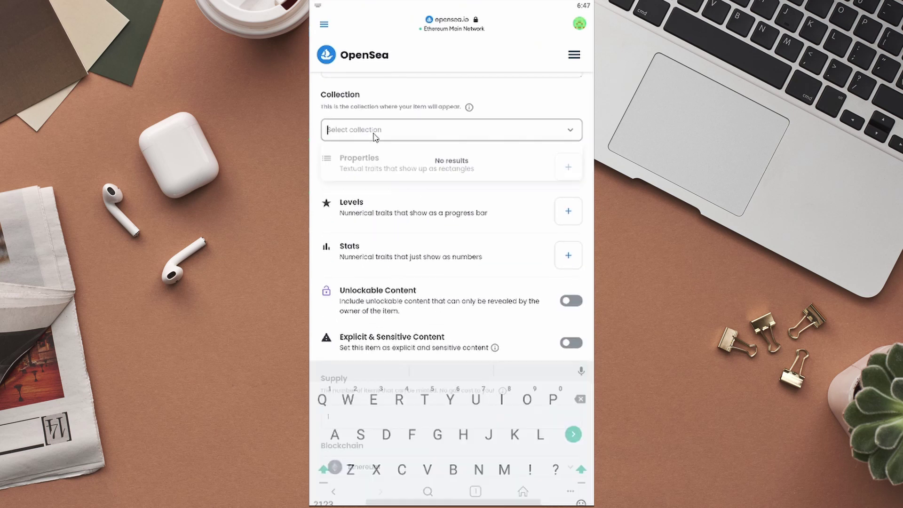
{"action": "left_click", "coordinate": [424, 115]}
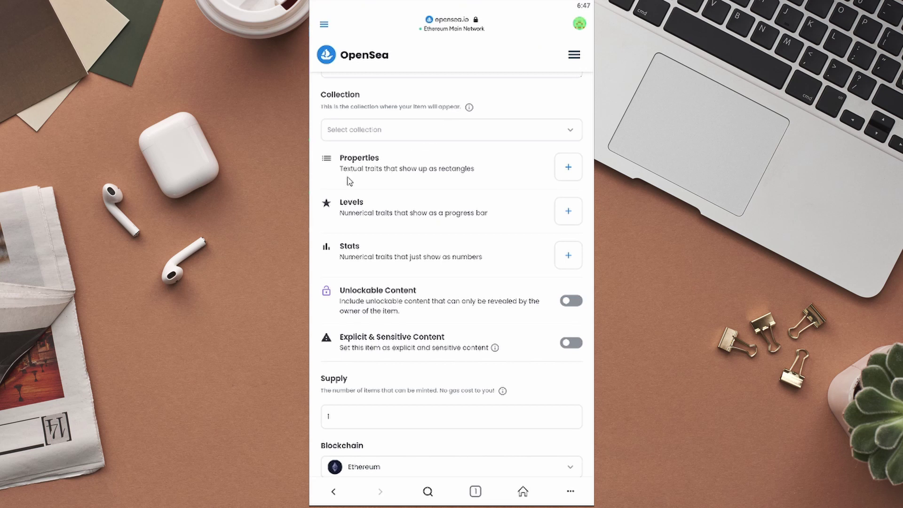
{"action": "left_click", "coordinate": [570, 165]}
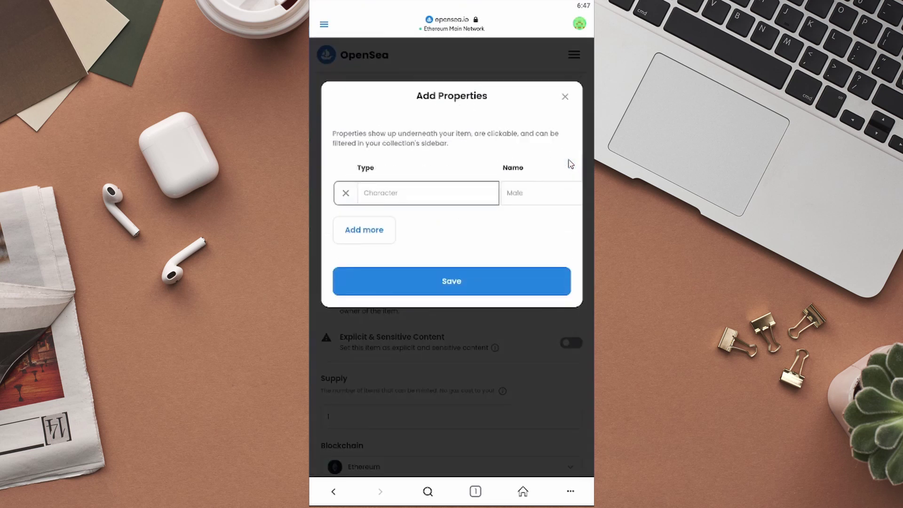
{"action": "left_click", "coordinate": [564, 98]}
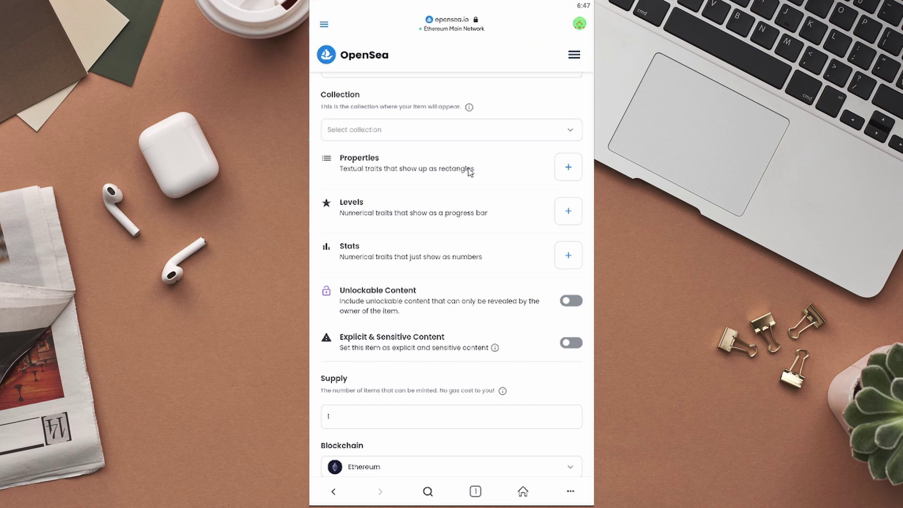
{"action": "left_click", "coordinate": [566, 169]}
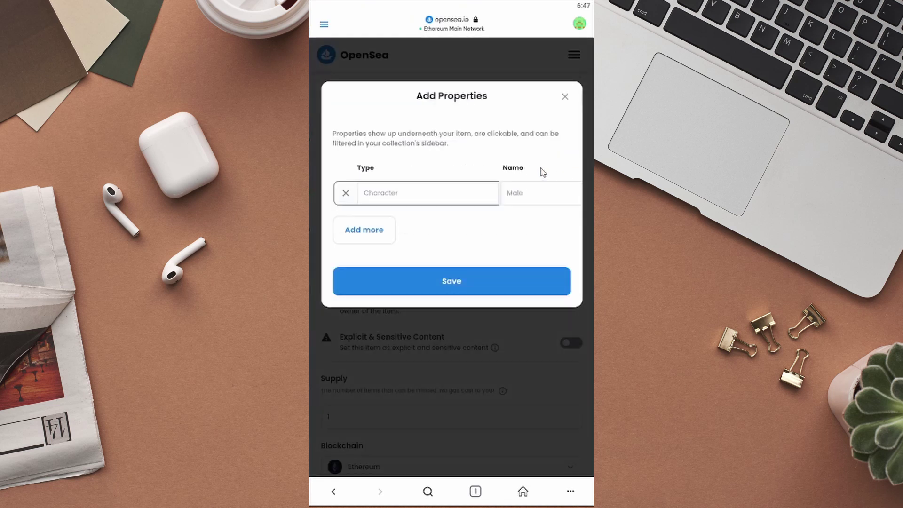
{"action": "left_click", "coordinate": [422, 196]}
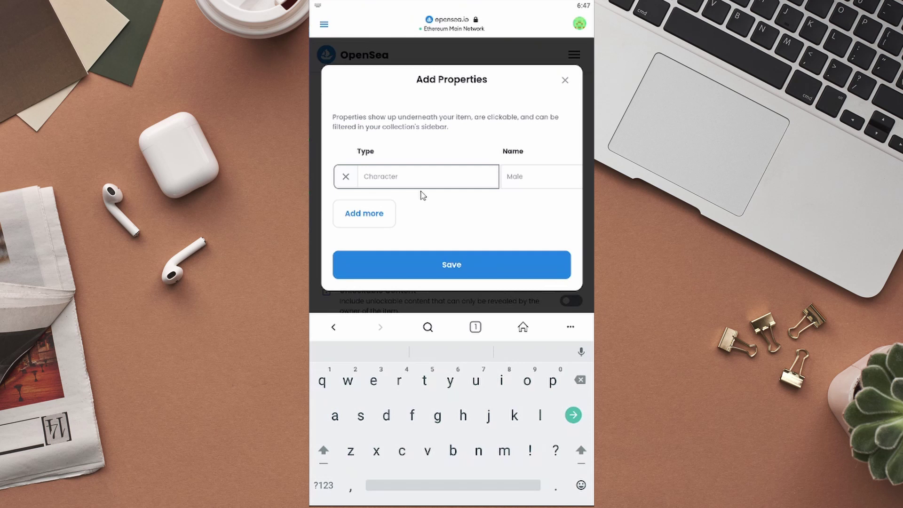
{"action": "left_click", "coordinate": [565, 81]}
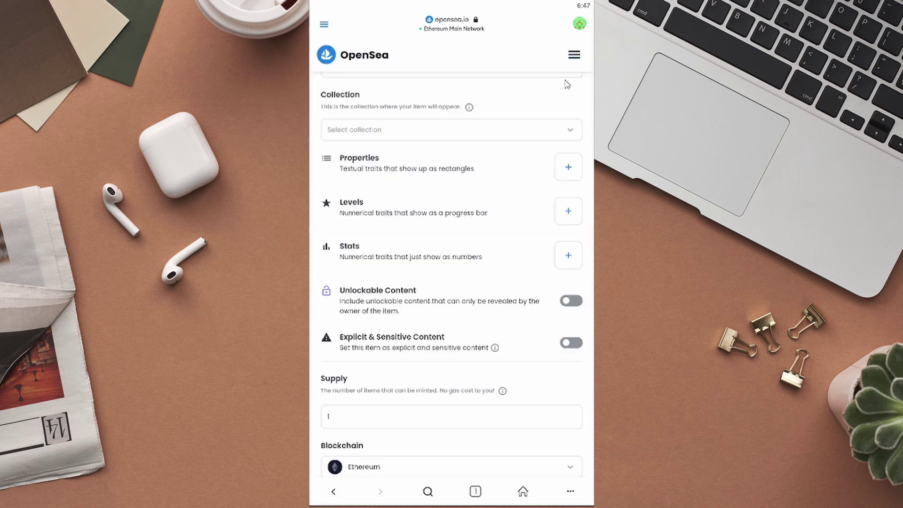
{"action": "left_click", "coordinate": [568, 302]}
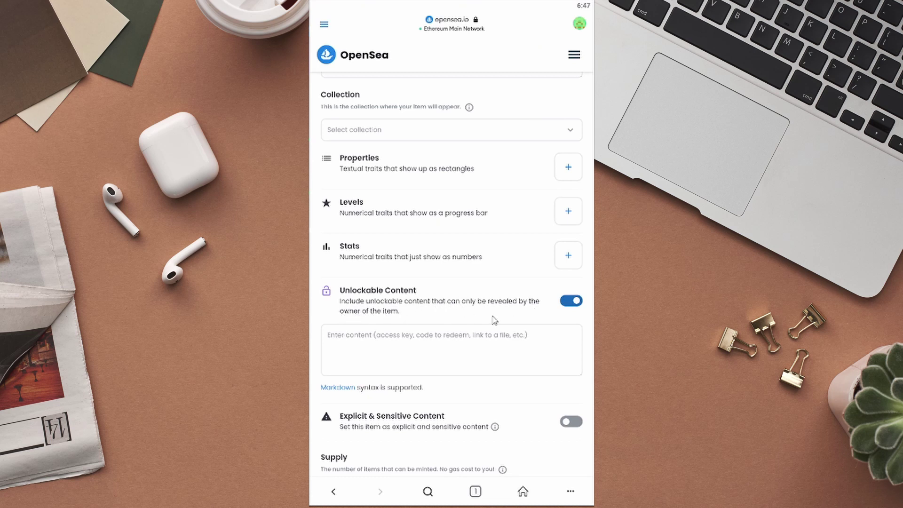
{"action": "left_click", "coordinate": [579, 304]}
{"action": "scroll", "coordinate": [580, 308], "scroll_direction": "down", "scroll_amount": 1}
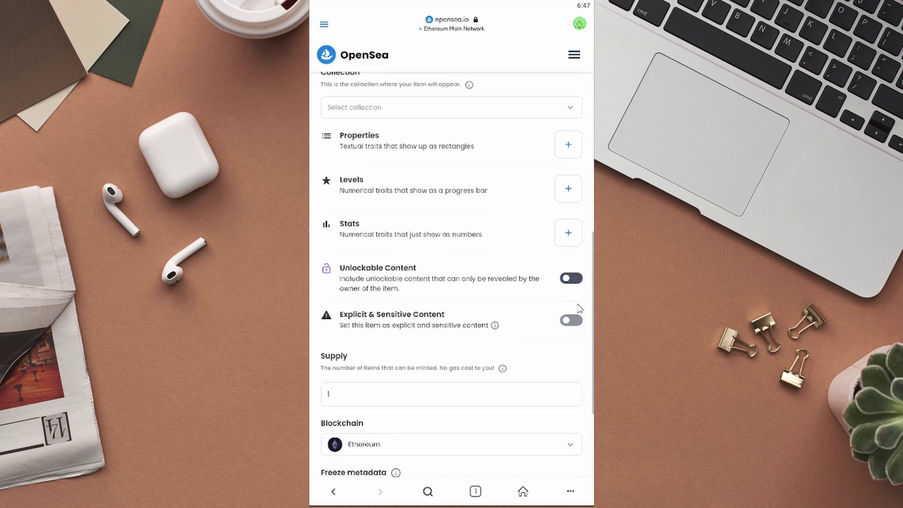
{"action": "scroll", "coordinate": [580, 308], "scroll_direction": "down", "scroll_amount": 3}
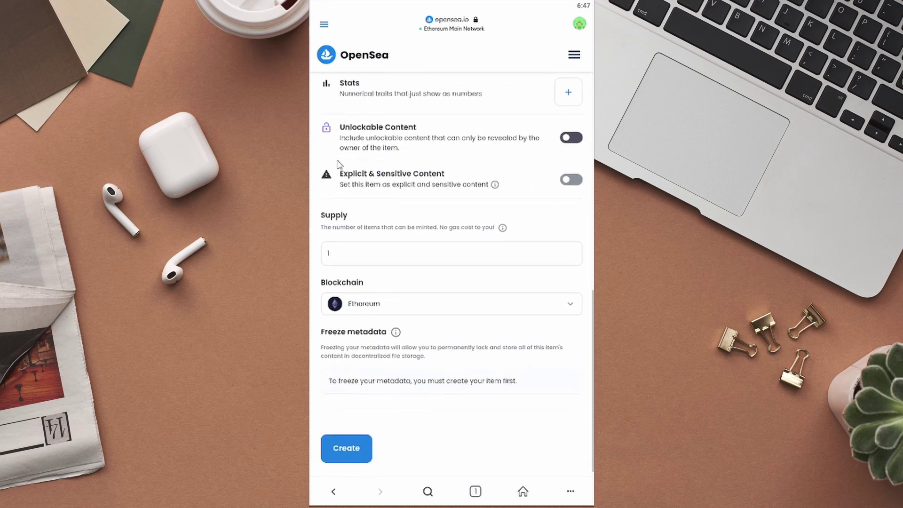
{"action": "left_click", "coordinate": [570, 182]}
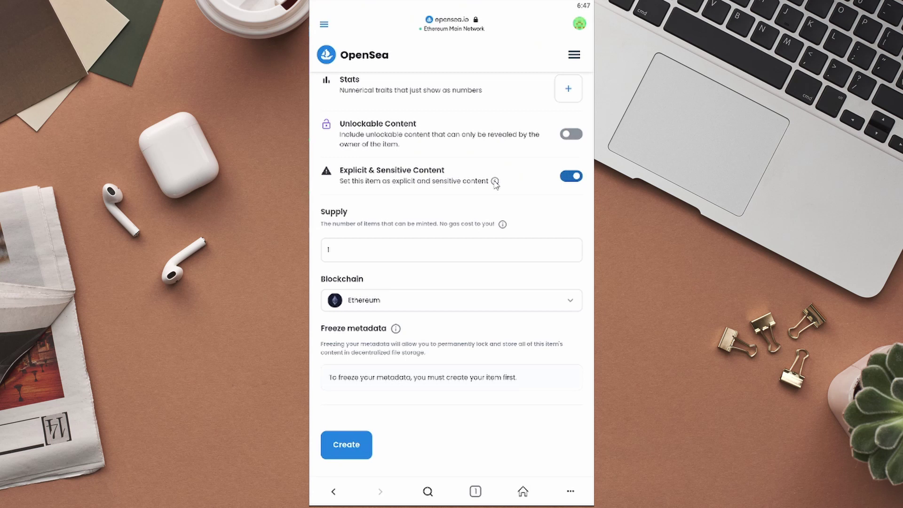
{"action": "mouse_move", "coordinate": [496, 184]}
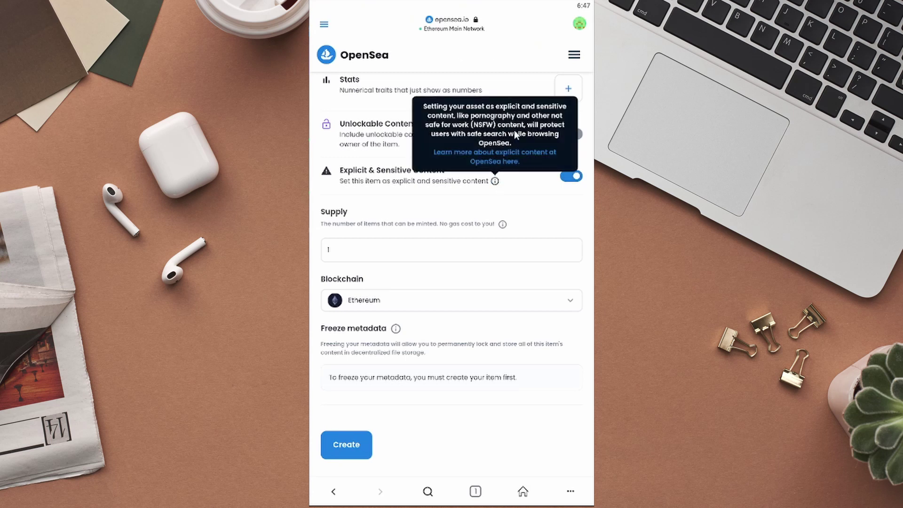
{"action": "left_click", "coordinate": [571, 176]}
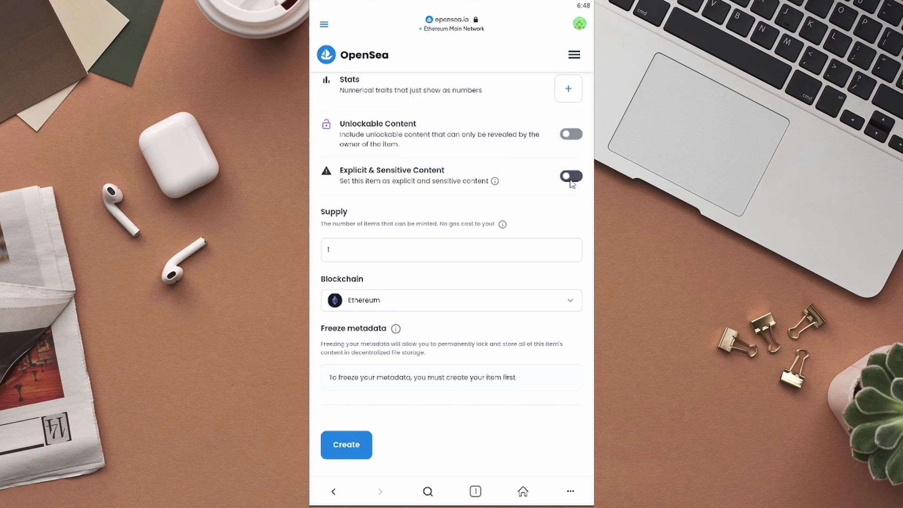
{"action": "left_click", "coordinate": [342, 251]}
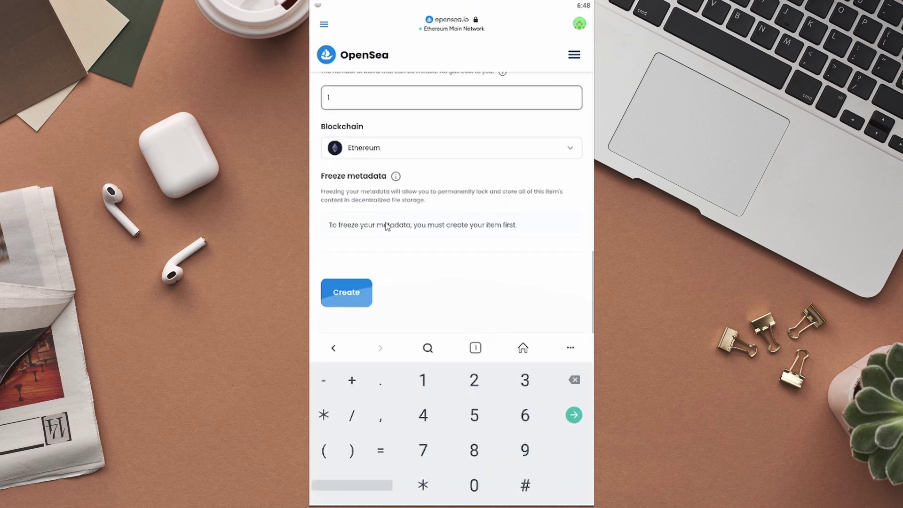
{"action": "left_click", "coordinate": [373, 148]}
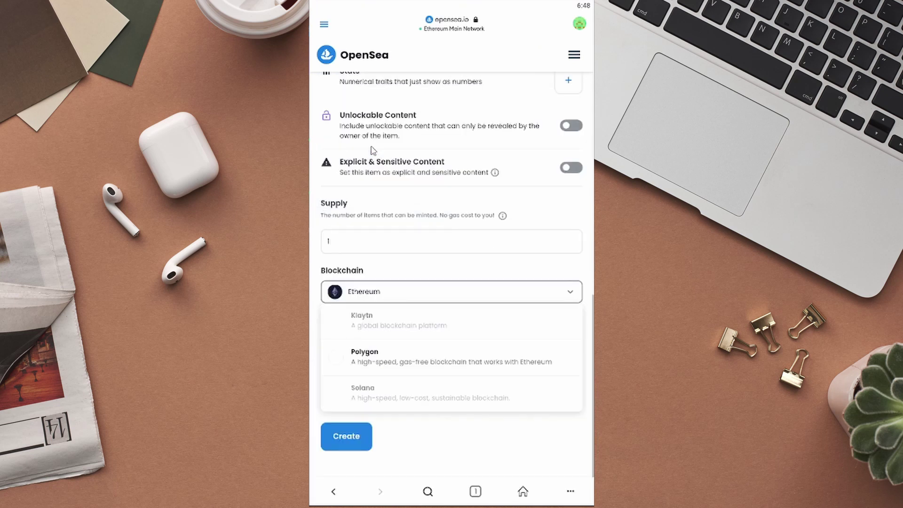
{"action": "left_click", "coordinate": [400, 193]}
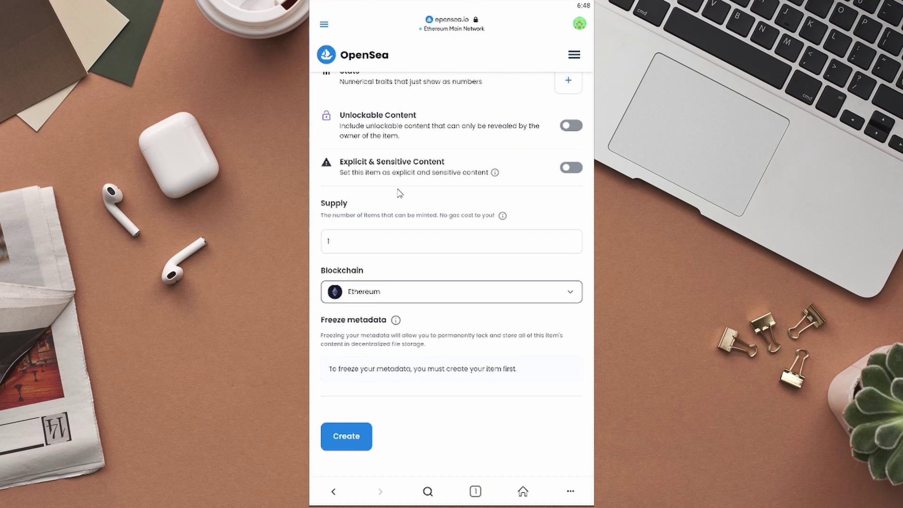
{"action": "left_click", "coordinate": [366, 286]}
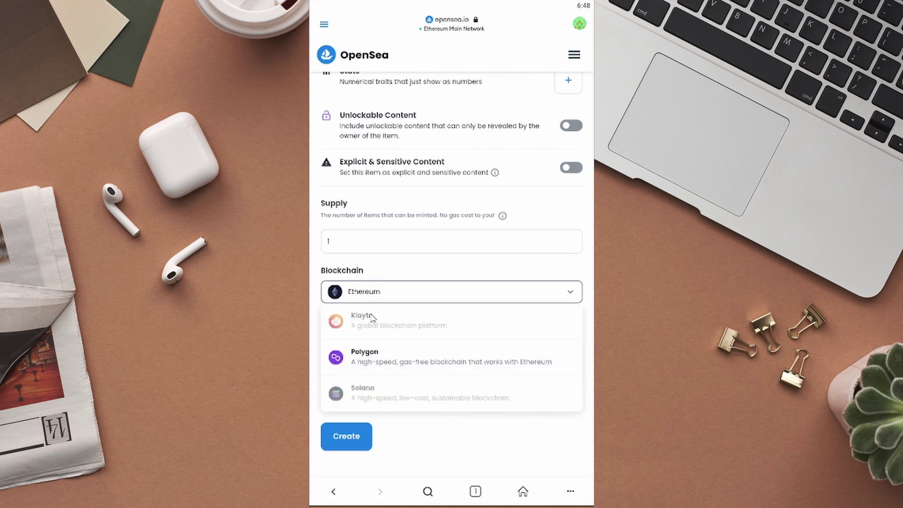
{"action": "left_click", "coordinate": [370, 351]}
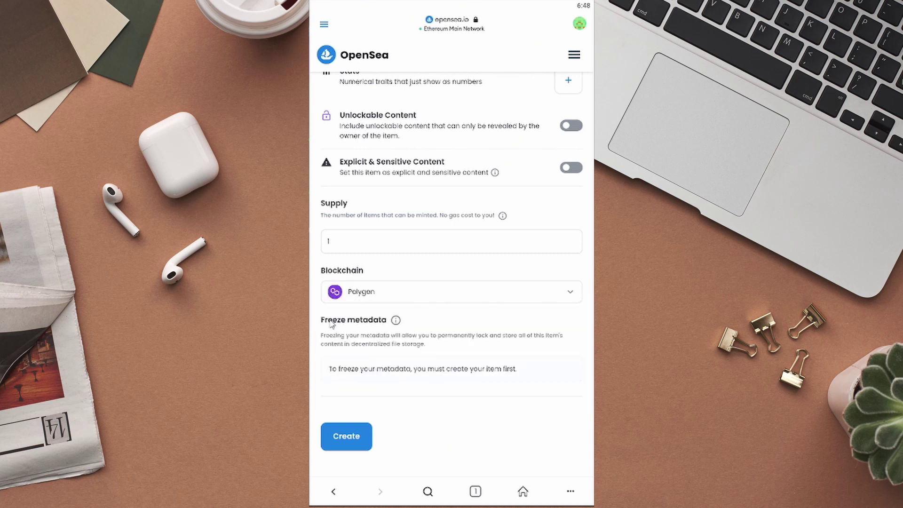
{"action": "left_click", "coordinate": [351, 304]}
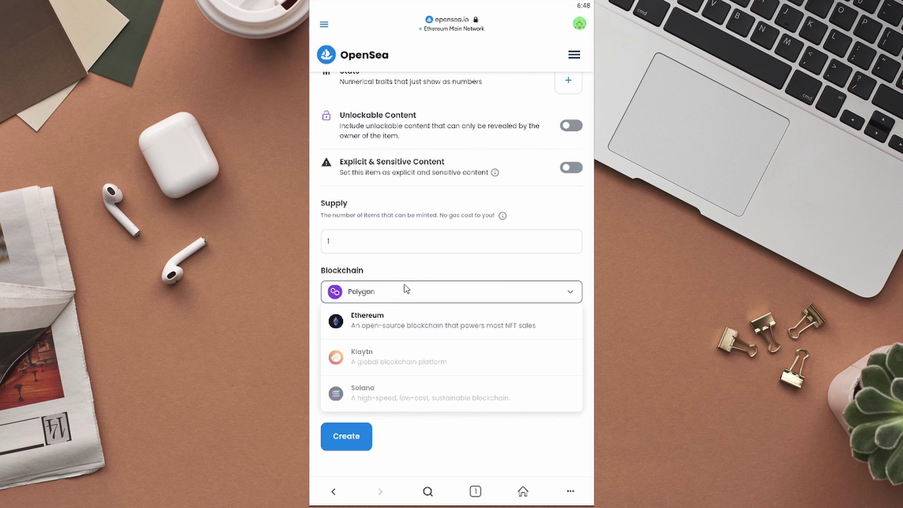
{"action": "left_click", "coordinate": [394, 301]}
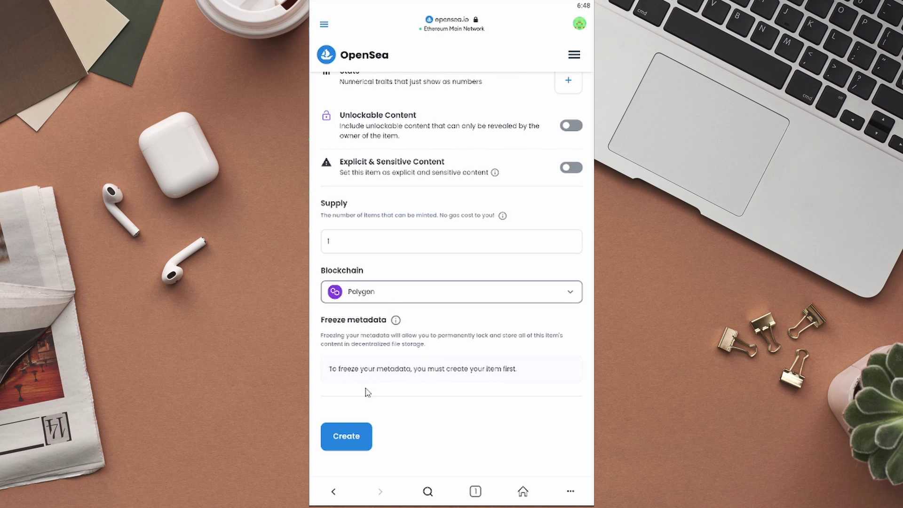
{"action": "scroll", "coordinate": [360, 400], "scroll_direction": "up", "scroll_amount": 5}
{"action": "scroll", "coordinate": [371, 286], "scroll_direction": "up", "scroll_amount": 6}
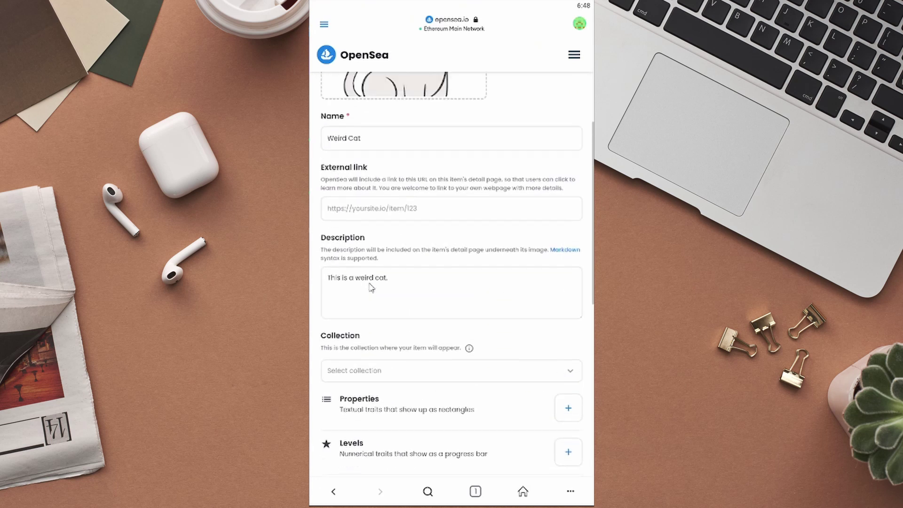
{"action": "scroll", "coordinate": [371, 287], "scroll_direction": "down", "scroll_amount": 3}
{"action": "scroll", "coordinate": [371, 287], "scroll_direction": "down", "scroll_amount": 10}
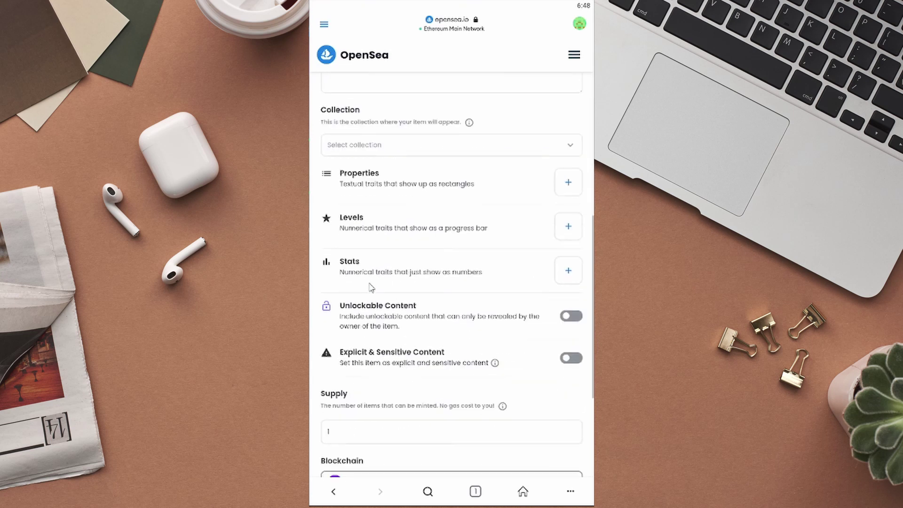
{"action": "left_click", "coordinate": [381, 295]}
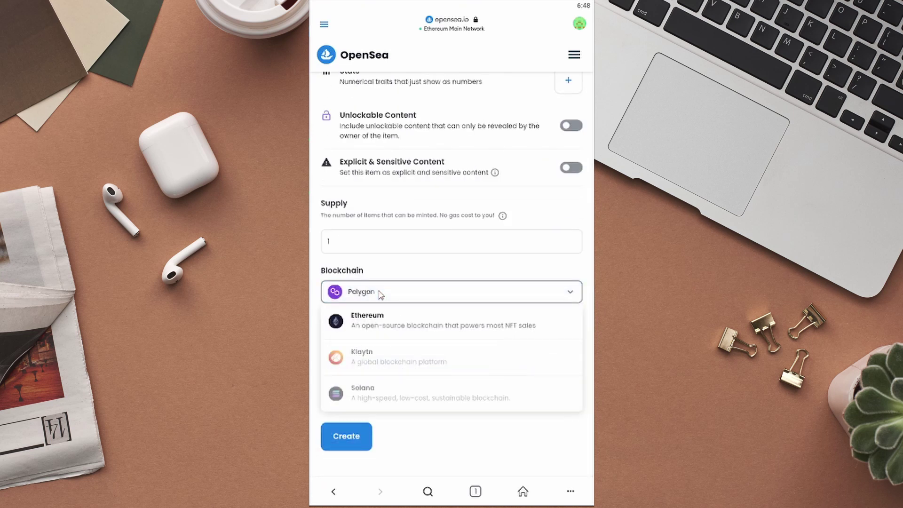
{"action": "left_click", "coordinate": [380, 295]}
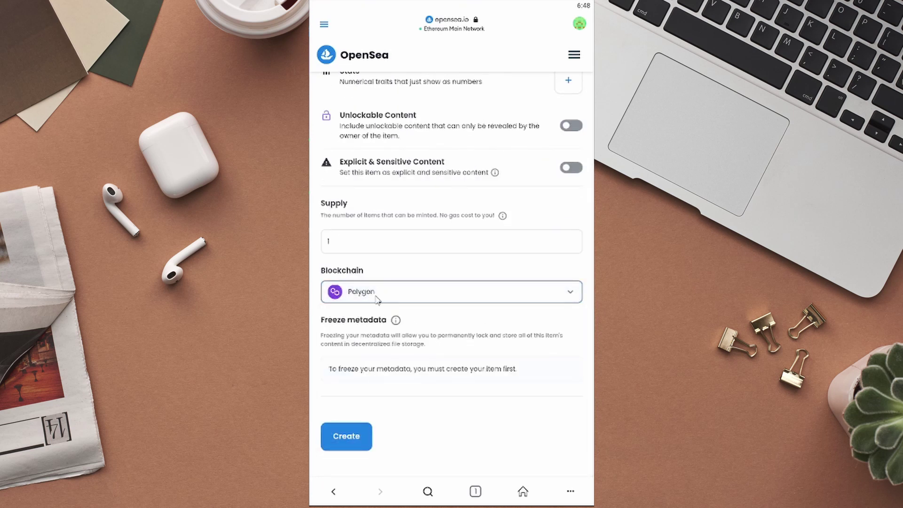
- Create the Weird Cat item, passing the chimneys reCAPTCHA check
{"action": "left_click", "coordinate": [355, 435]}
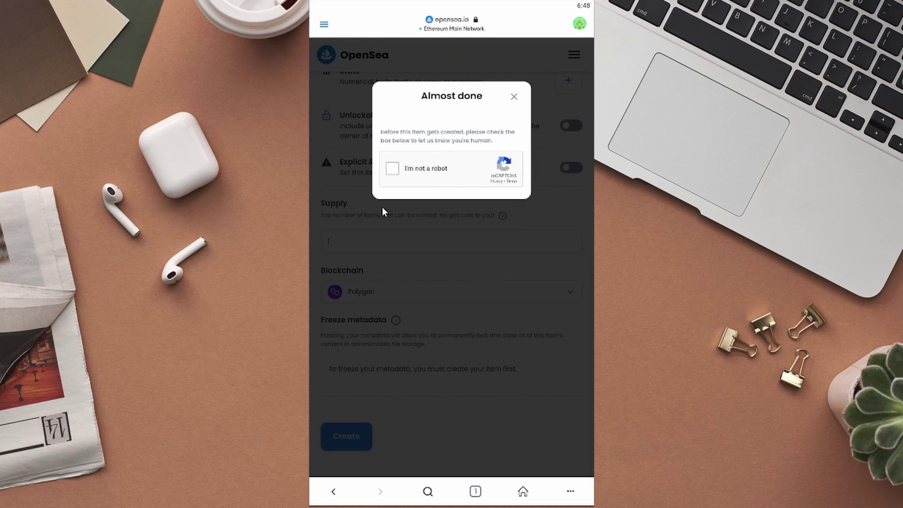
{"action": "left_click", "coordinate": [392, 169]}
{"action": "left_click", "coordinate": [439, 192]}
{"action": "left_click", "coordinate": [499, 132]}
{"action": "left_click", "coordinate": [562, 131]}
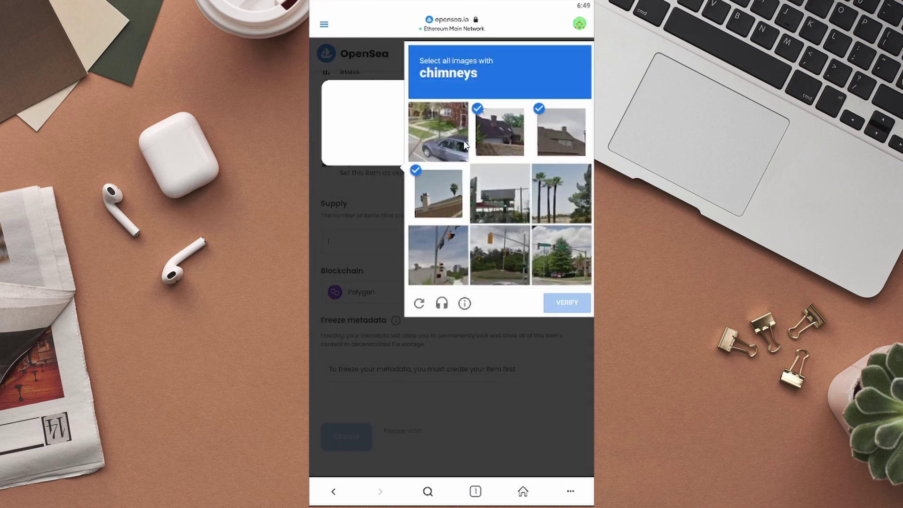
{"action": "left_click", "coordinate": [367, 134]}
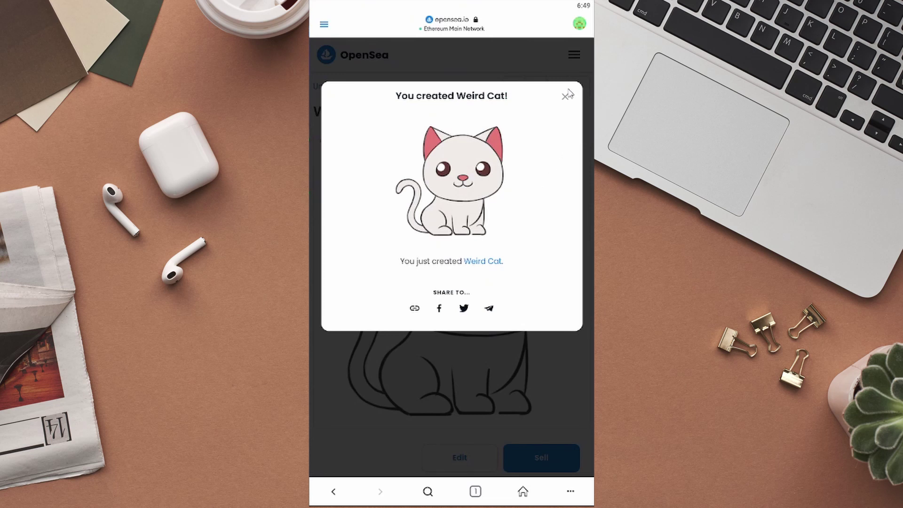
- Dismiss the 'You created Weird Cat!' popup to view the item page
{"action": "left_click", "coordinate": [567, 95]}
{"action": "scroll", "coordinate": [536, 202], "scroll_direction": "down", "scroll_amount": 5}
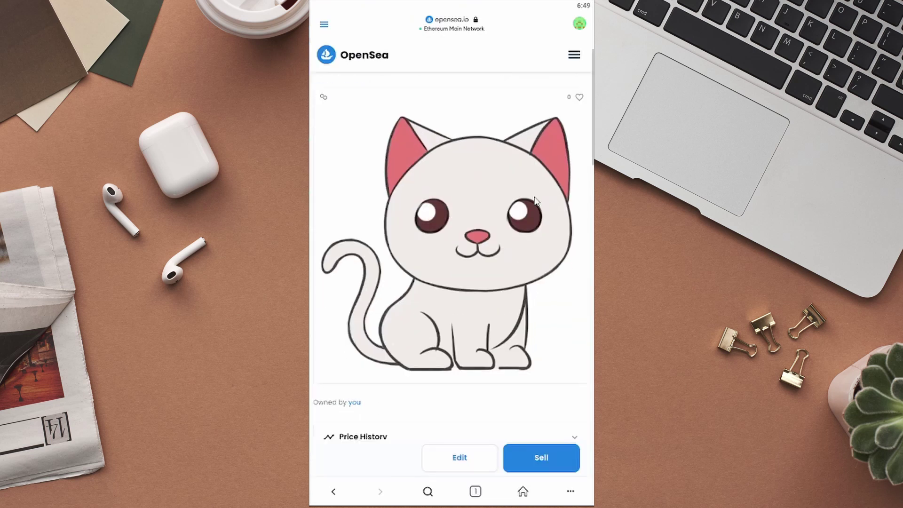
{"action": "scroll", "coordinate": [533, 238], "scroll_direction": "up", "scroll_amount": 3}
{"action": "scroll", "coordinate": [533, 238], "scroll_direction": "up", "scroll_amount": 2}
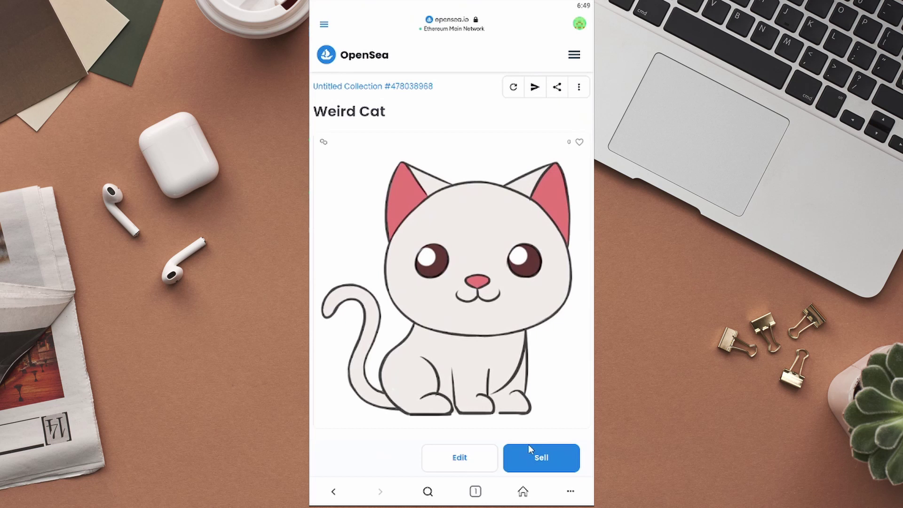
- List Weird Cat for sale at 0.01 ETH with a 6-month duration
{"action": "left_click", "coordinate": [533, 458]}
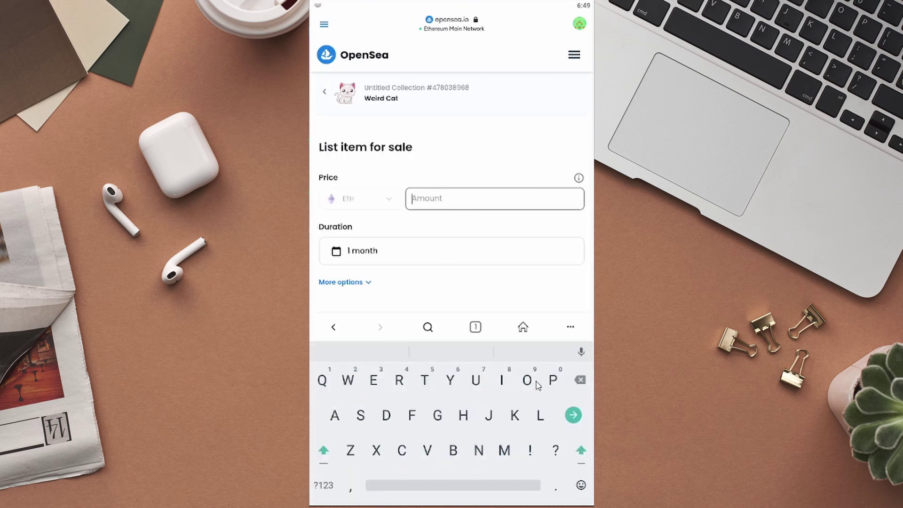
{"action": "type", "text": "0.01"}
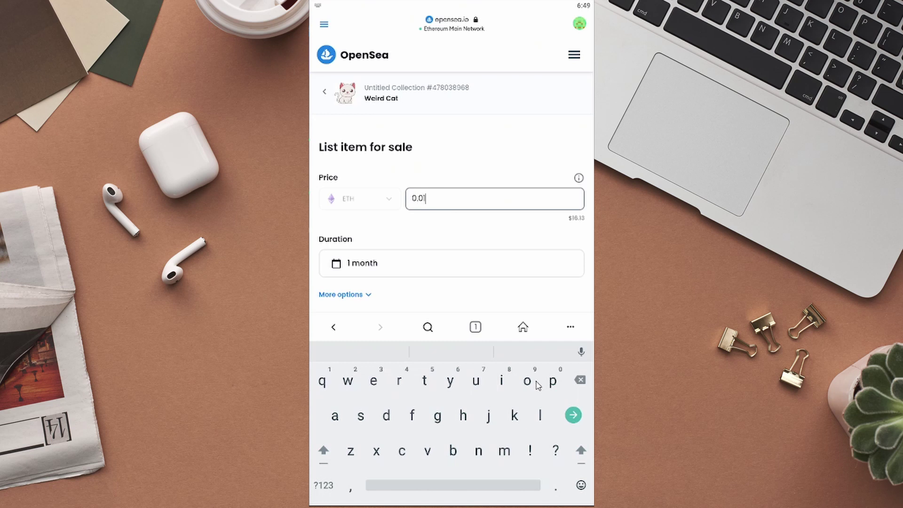
{"action": "left_click", "coordinate": [403, 277]}
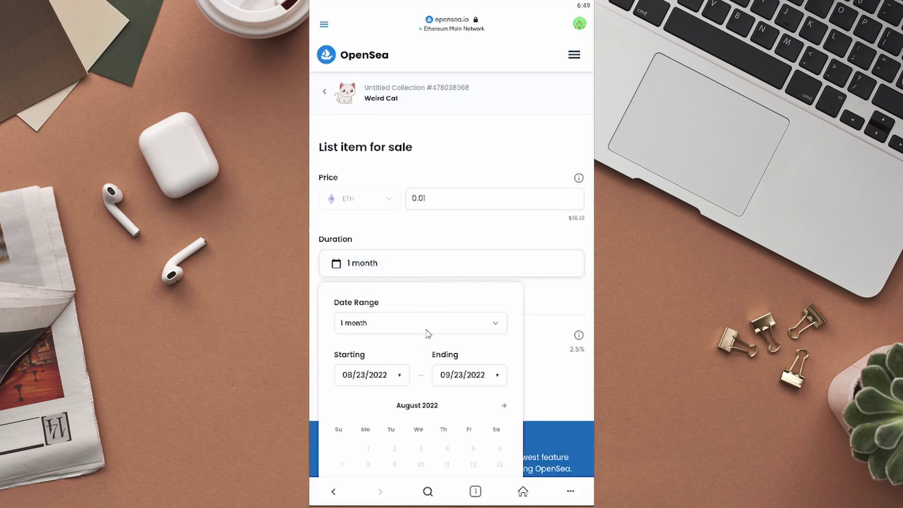
{"action": "left_click", "coordinate": [427, 332]}
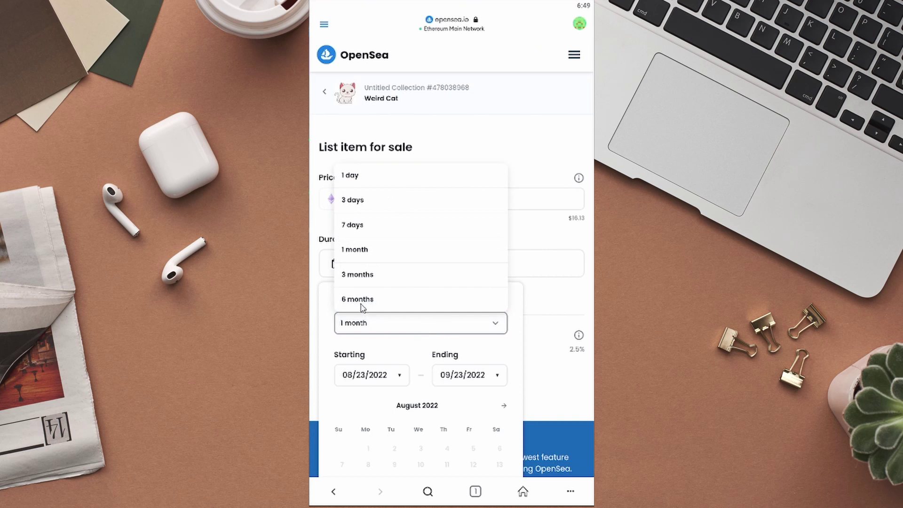
{"action": "left_click", "coordinate": [363, 305]}
{"action": "left_click", "coordinate": [533, 319]}
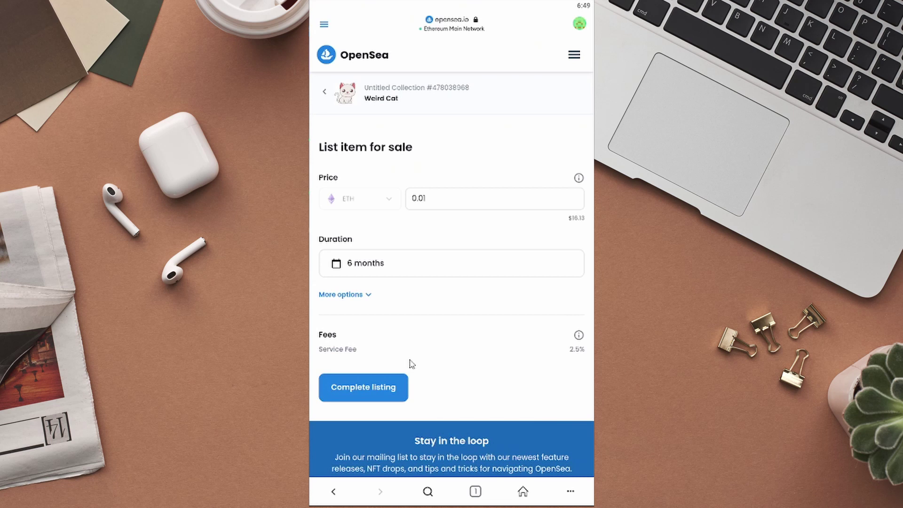
- Submit the listing and sign the collection and currency approval requests
{"action": "left_click", "coordinate": [374, 381]}
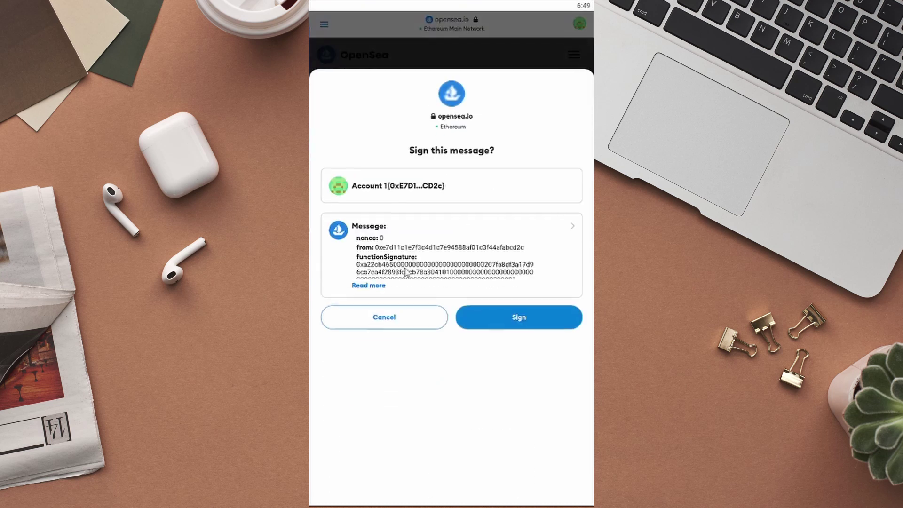
{"action": "left_click", "coordinate": [490, 307]}
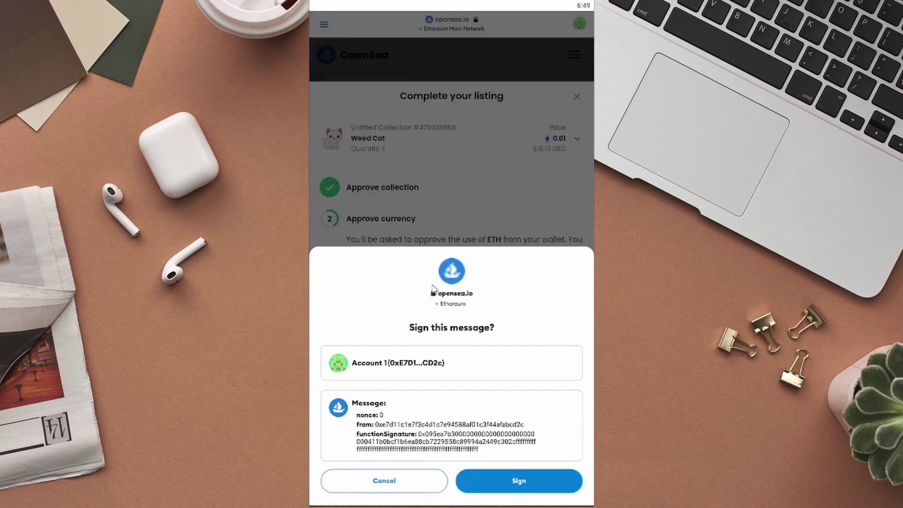
{"action": "left_click", "coordinate": [485, 290]}
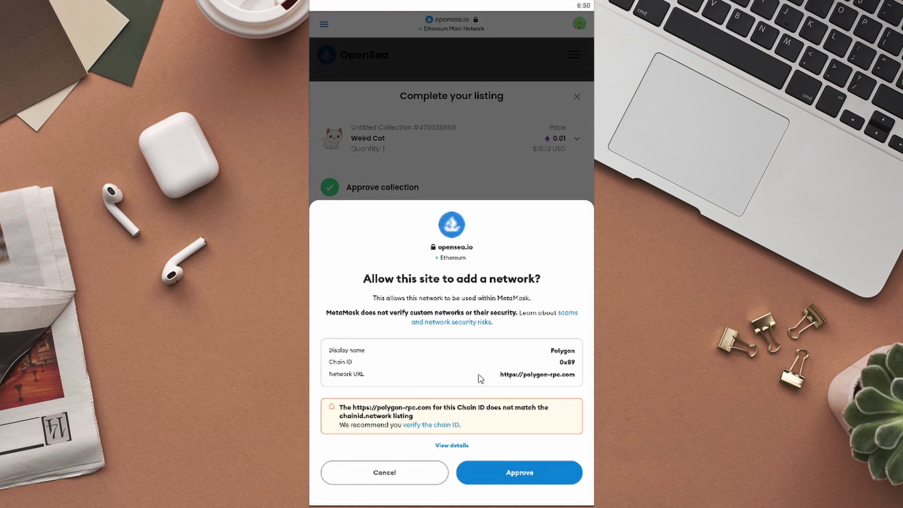
- Add and switch the wallet to Polygon, then sign the listing message
{"action": "left_click", "coordinate": [477, 473]}
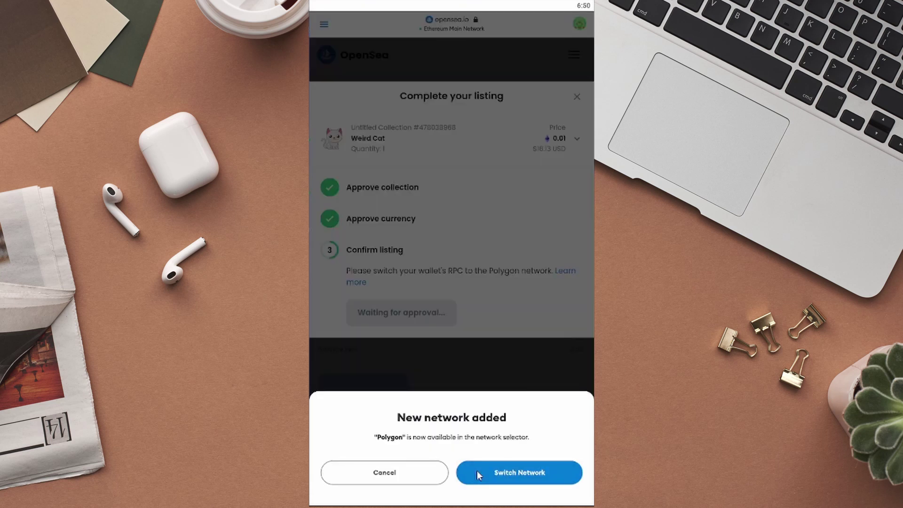
{"action": "left_click", "coordinate": [519, 472]}
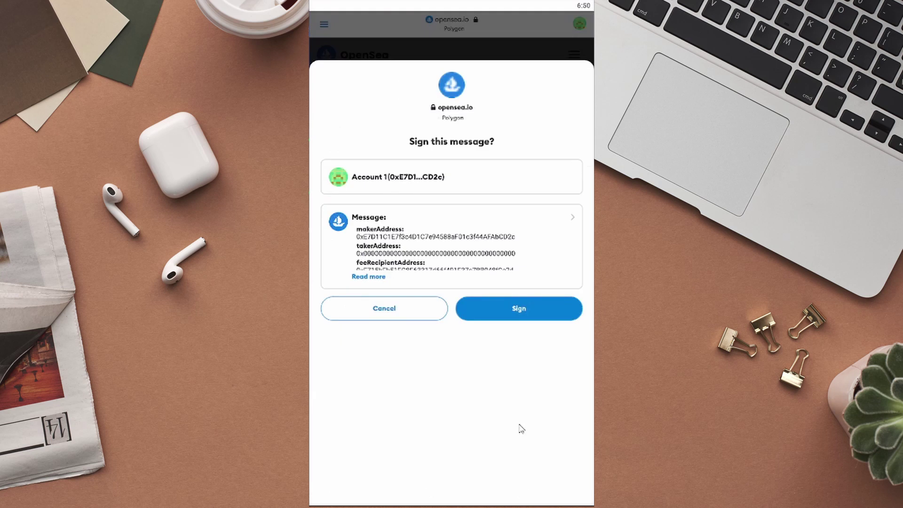
{"action": "left_click", "coordinate": [504, 317]}
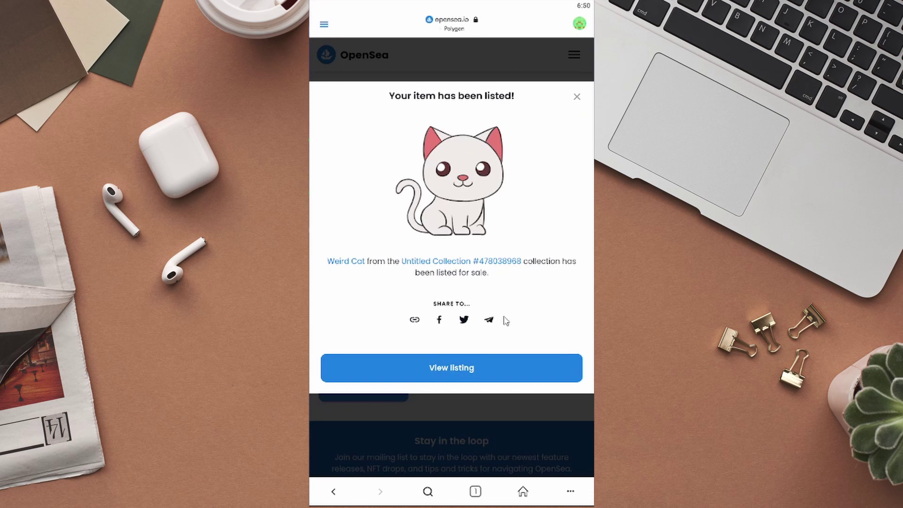
- Open the Weird Cat listing page, enlarge the cat image, and browse the item details
{"action": "left_click", "coordinate": [498, 368]}
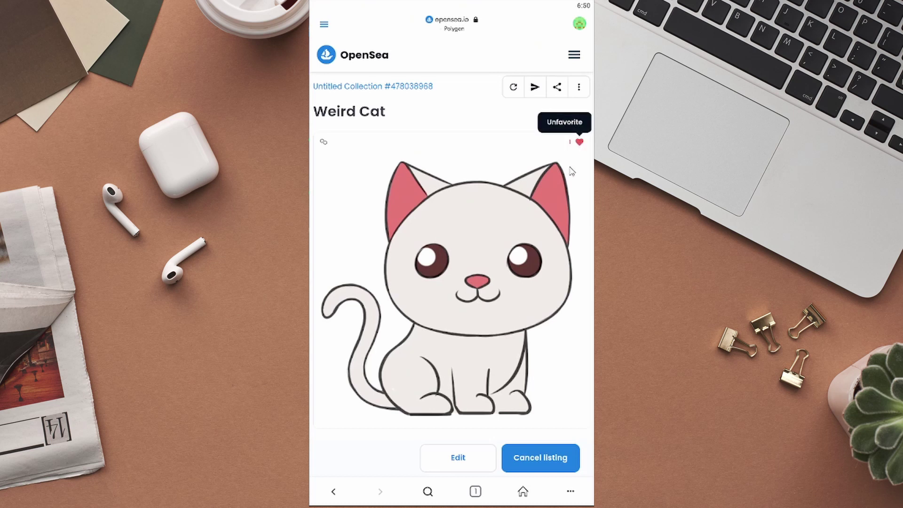
{"action": "left_click", "coordinate": [545, 235]}
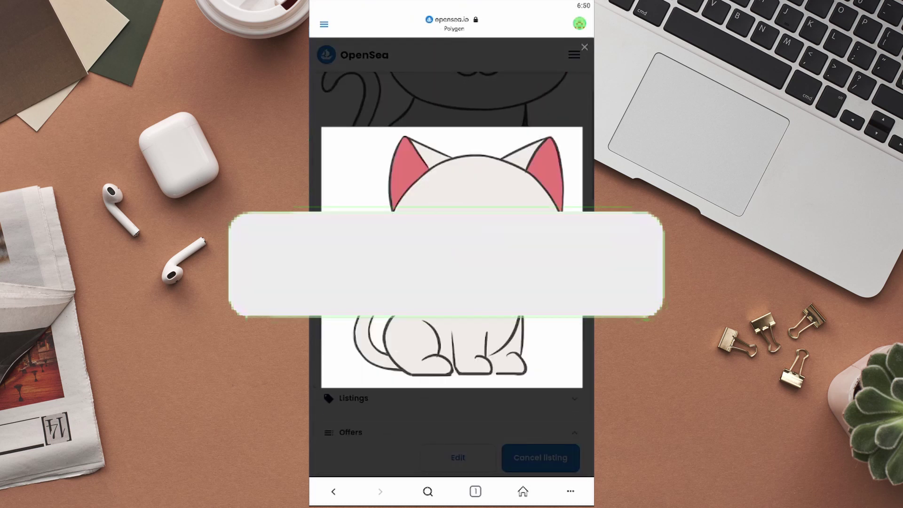
{"action": "key", "text": "Escape"}
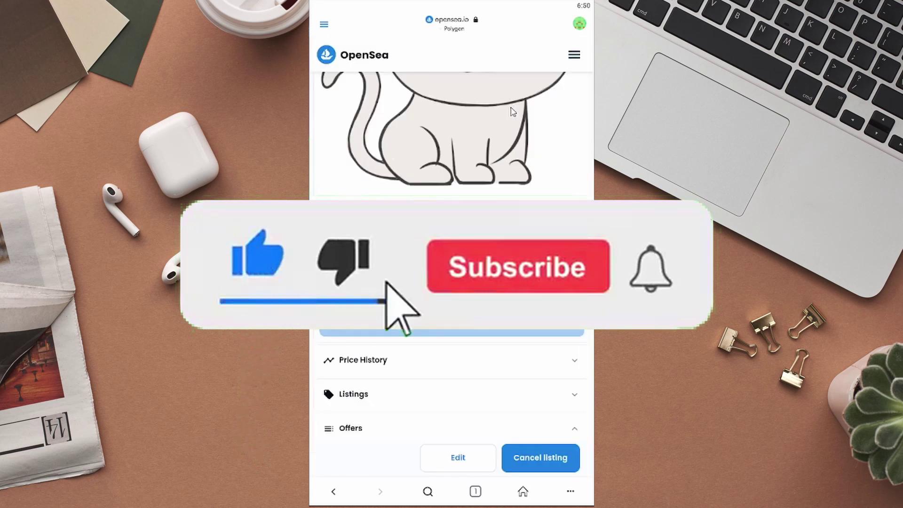
{"action": "scroll", "coordinate": [451, 283], "scroll_direction": "down", "scroll_amount": 6}
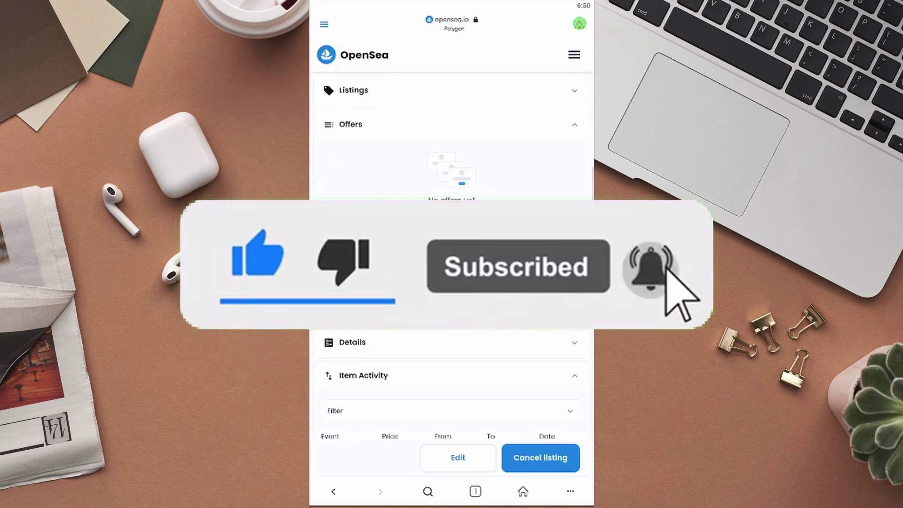
{"action": "scroll", "coordinate": [452, 282], "scroll_direction": "up", "scroll_amount": 4}
{"action": "scroll", "coordinate": [452, 282], "scroll_direction": "up", "scroll_amount": 5}
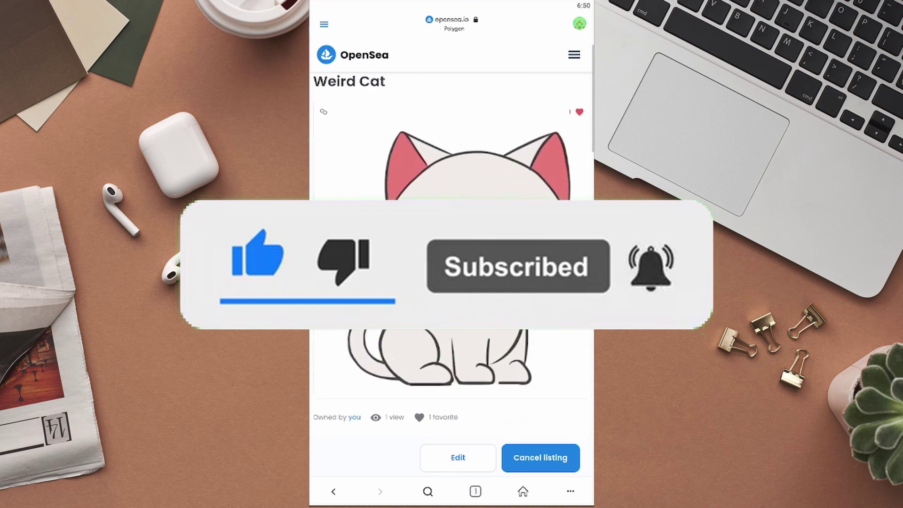